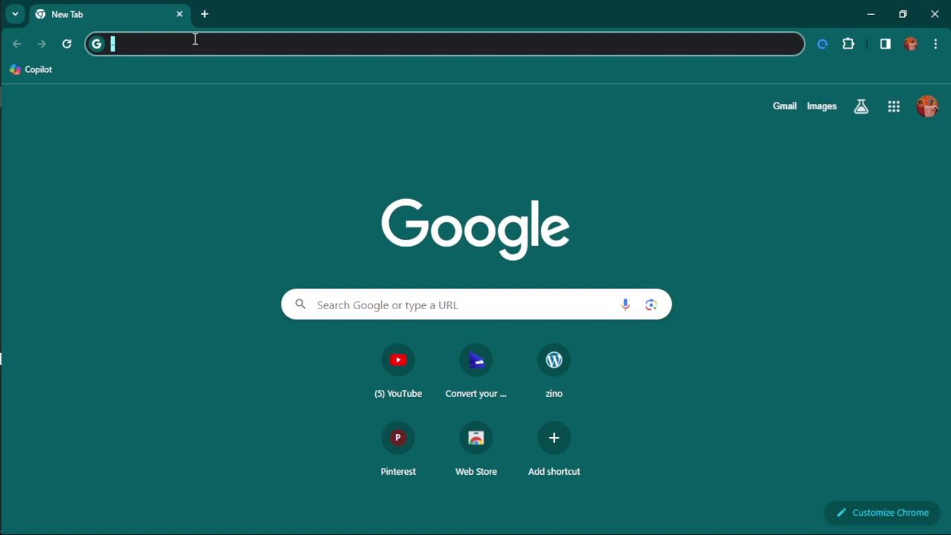
# - Go to the Adobe Express Animate from Audio page using the 'ado' address-bar suggestion
pyautogui.write('ado')
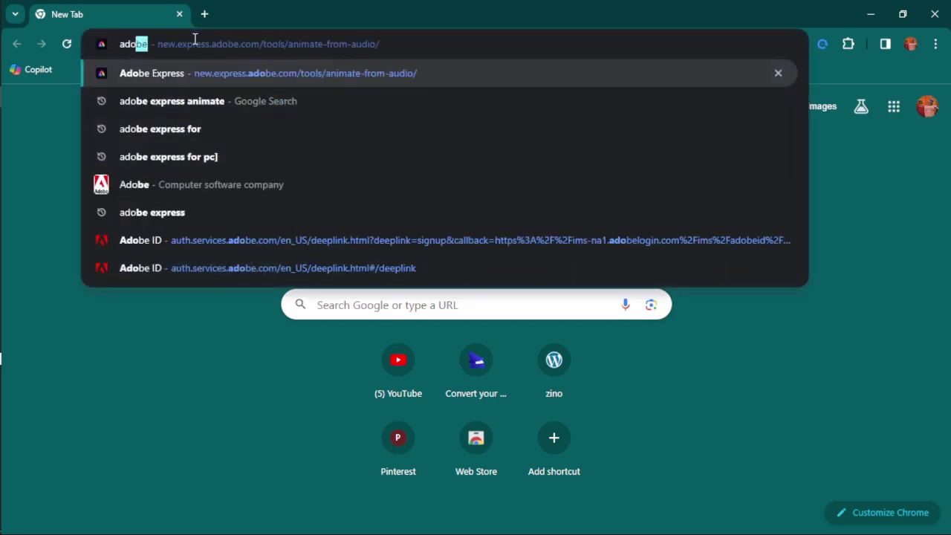
pyautogui.press('Return')
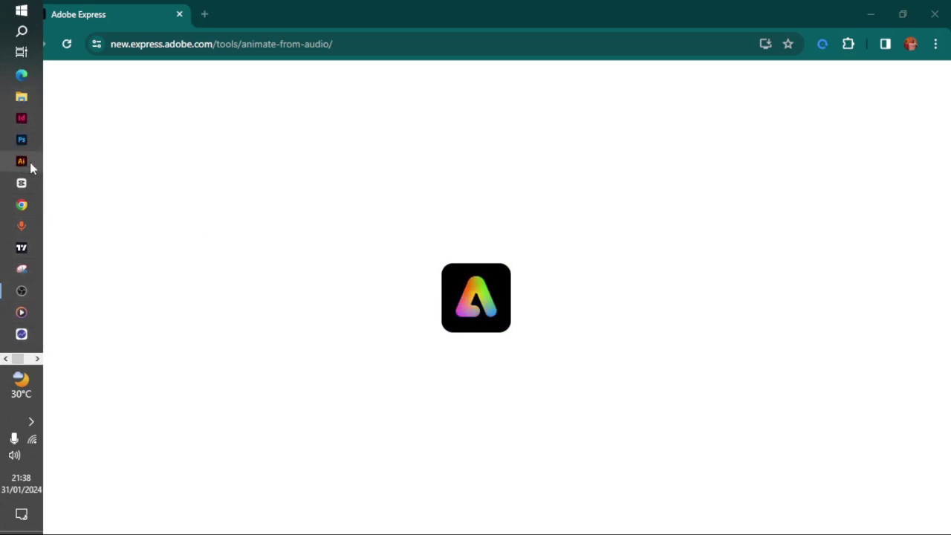
# - Dismiss the system tray popup and drag Betty toward the left of the snowy sunrise scene
pyautogui.click(37, 358)
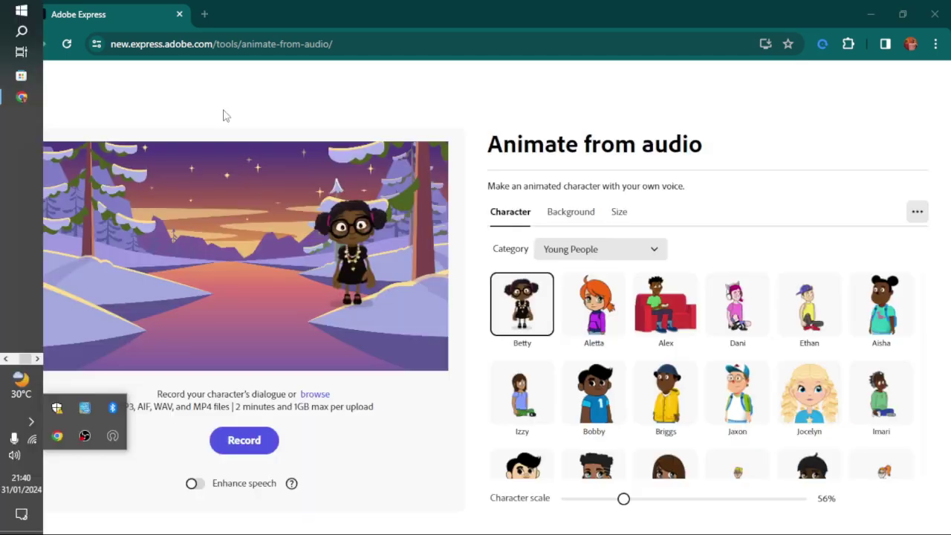
pyautogui.click(735, 137)
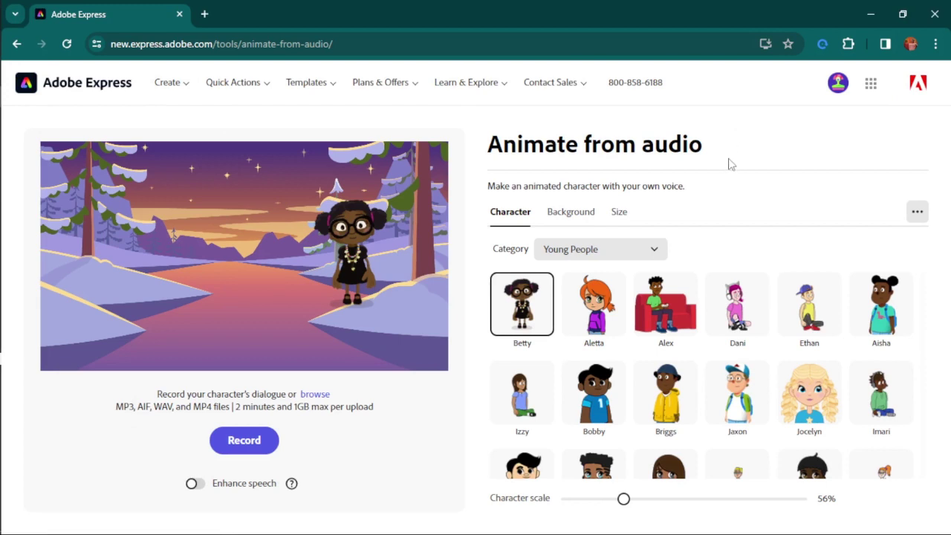
pyautogui.moveTo(343, 301); pyautogui.dragTo(282, 305)
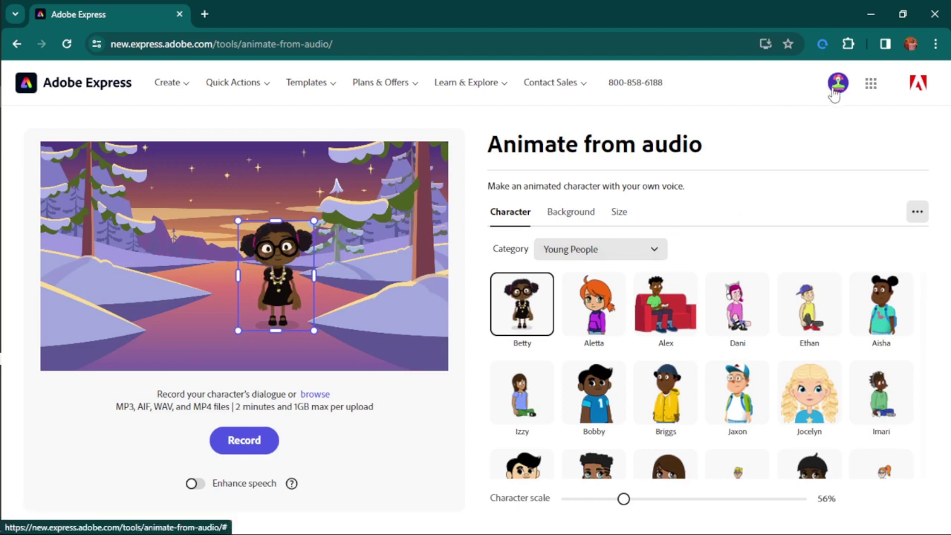
# - Keep YouTube as the platform, preview Shorts 9:16 portrait, then return to Landscape 16:9
pyautogui.click(618, 220)
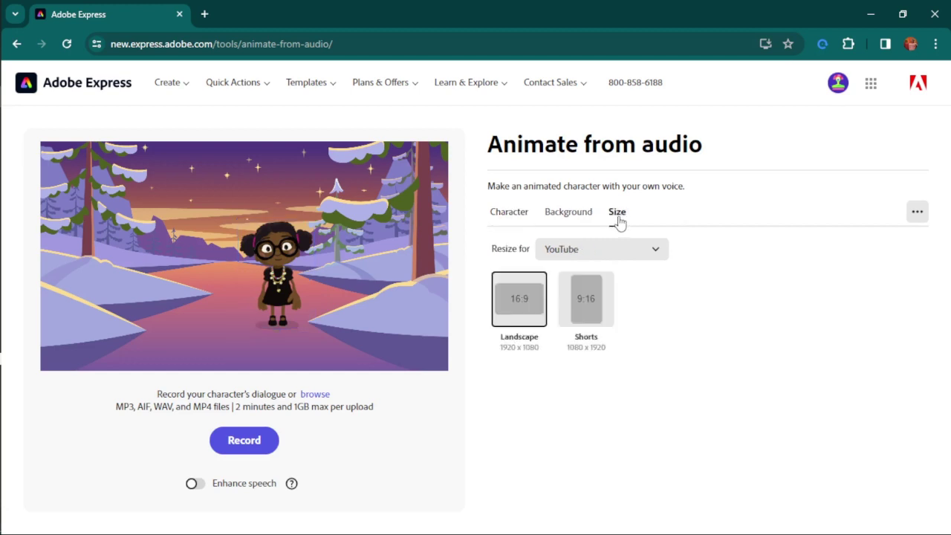
pyautogui.click(592, 251)
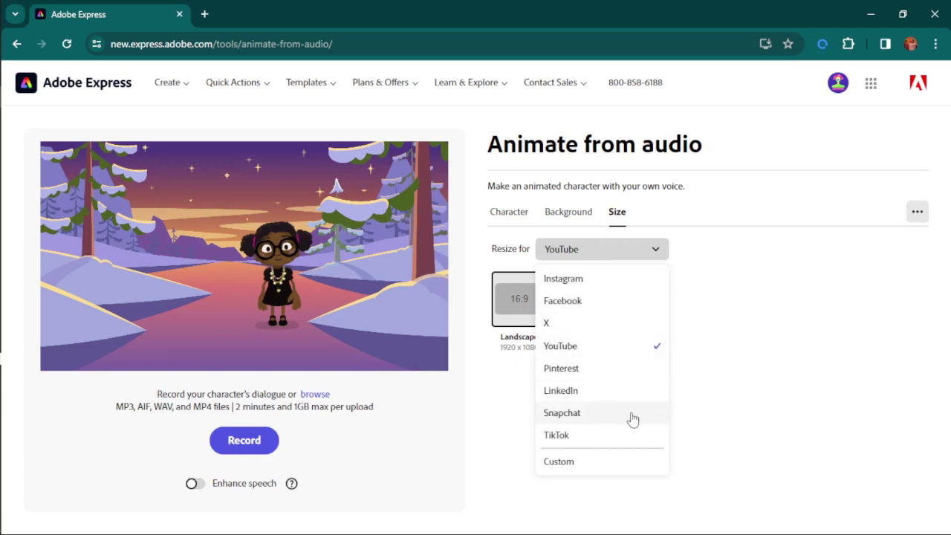
pyautogui.click(571, 348)
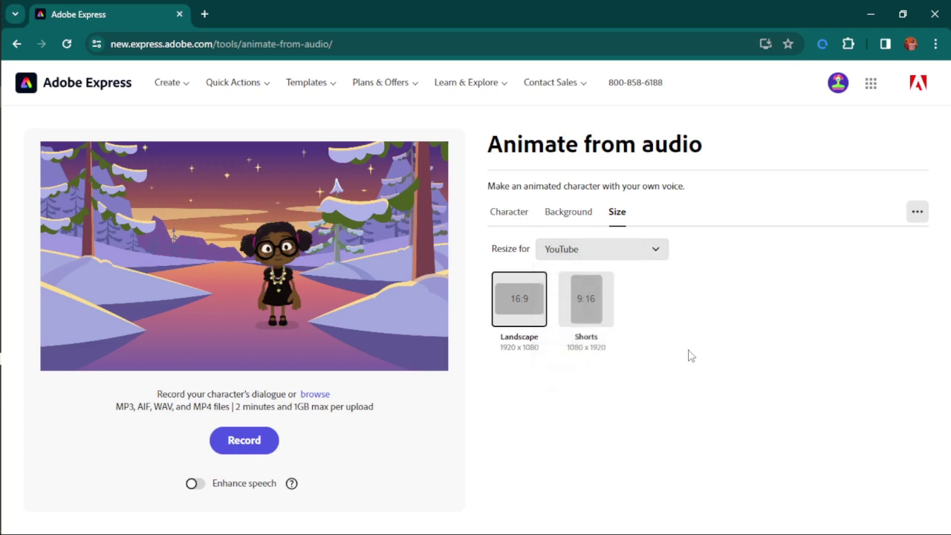
pyautogui.click(628, 255)
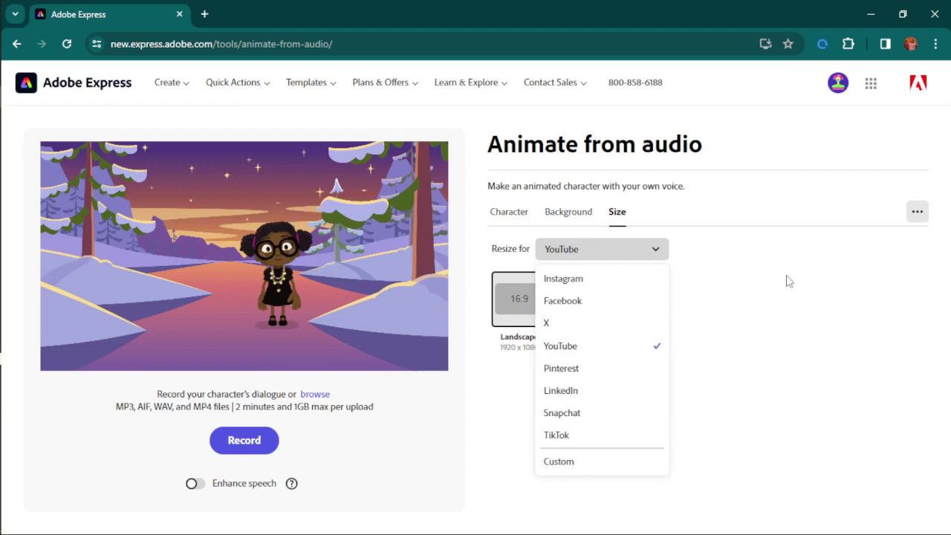
pyautogui.click(740, 291)
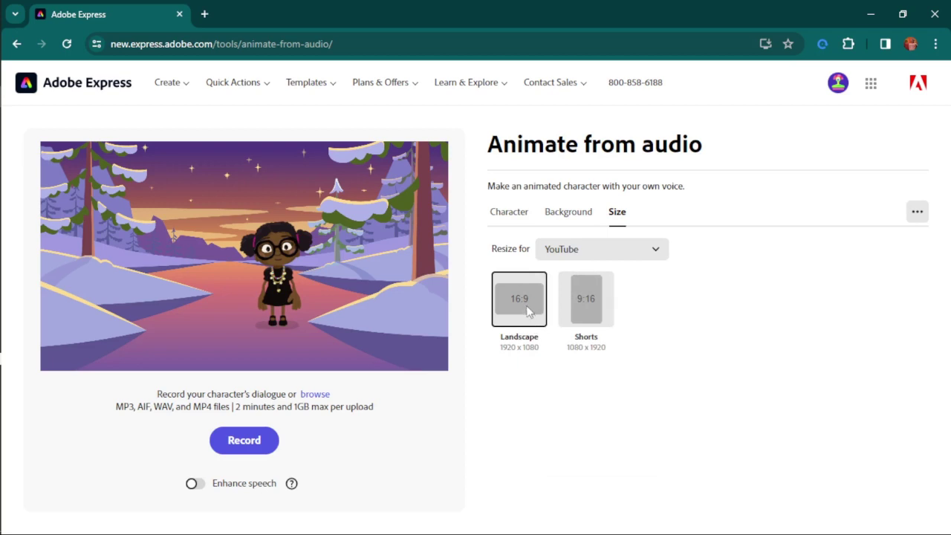
pyautogui.click(592, 315)
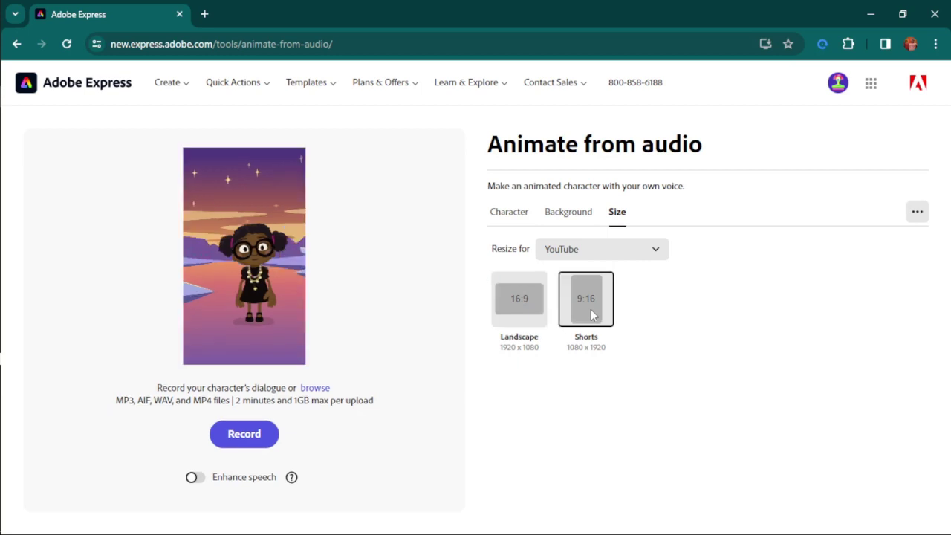
pyautogui.click(536, 299)
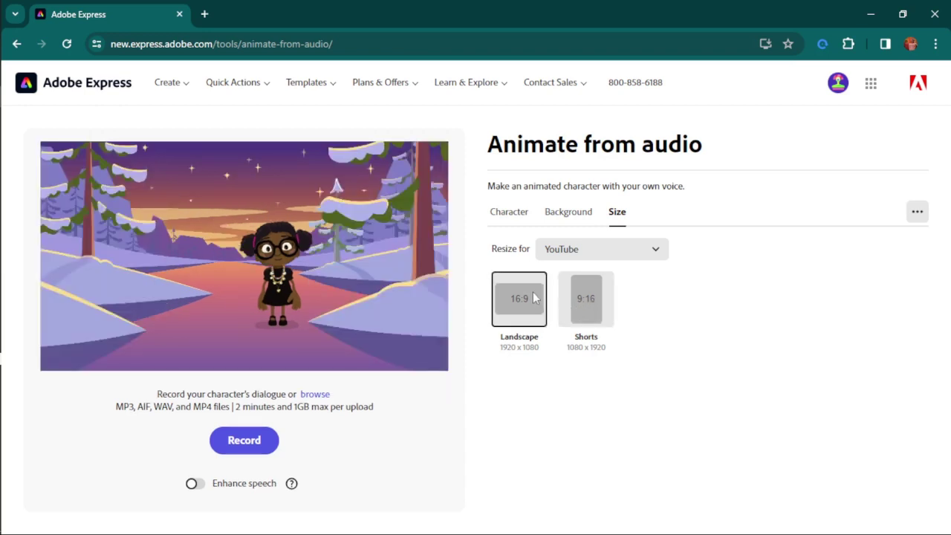
# - Use the Color and Transparent category to fill the scene with a custom orange background
pyautogui.click(559, 214)
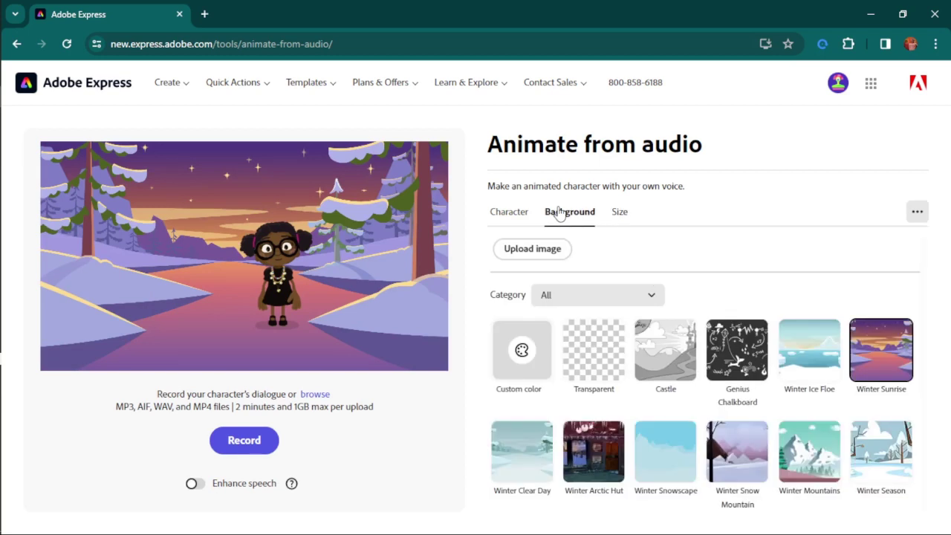
pyautogui.click(563, 303)
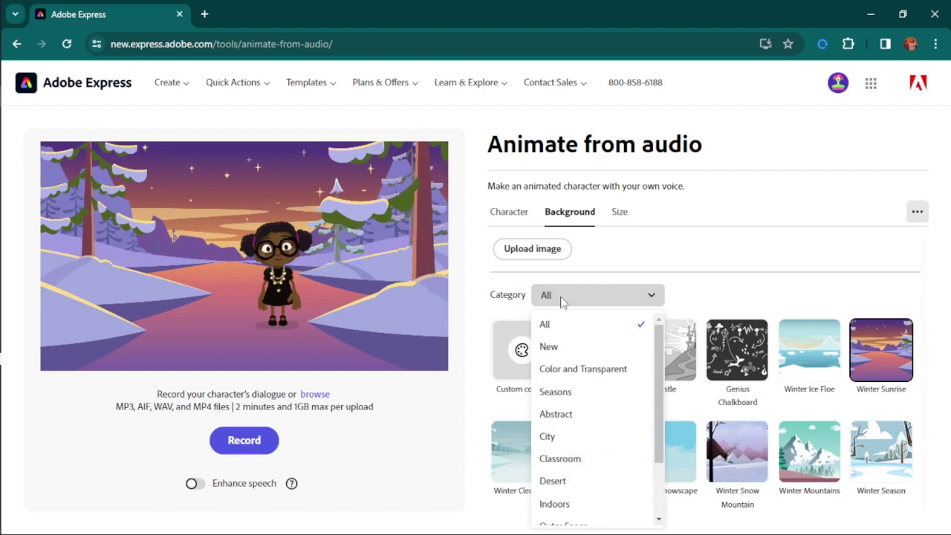
pyautogui.click(603, 369)
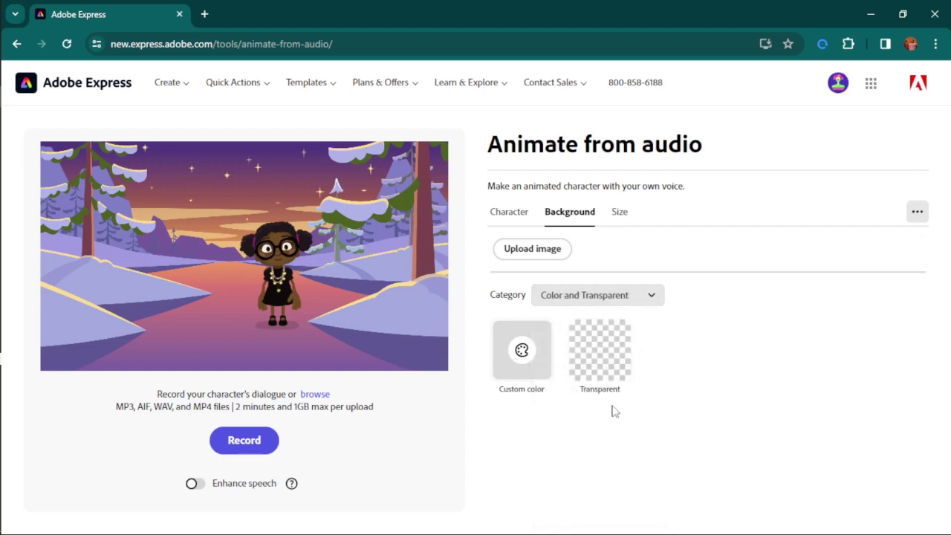
pyautogui.click(608, 369)
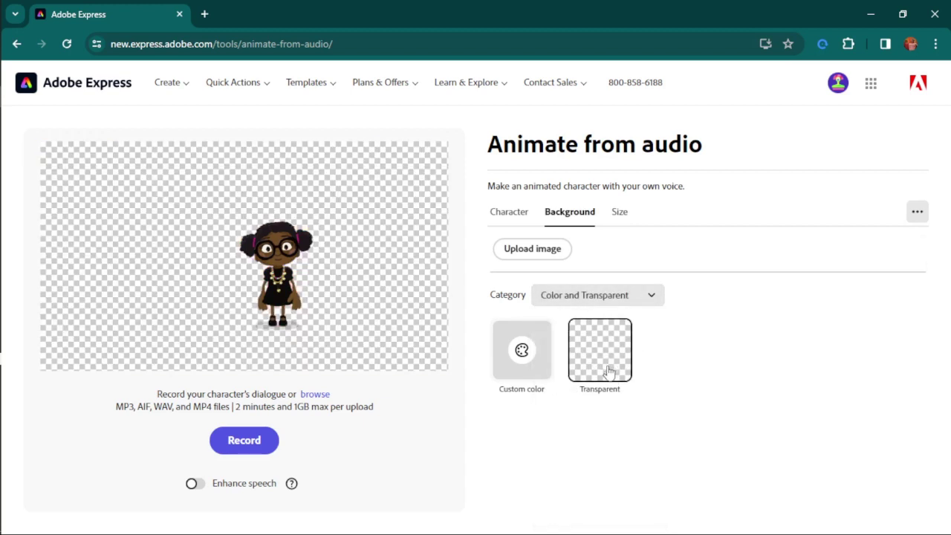
pyautogui.moveTo(276, 275)
pyautogui.mouseDown()
pyautogui.moveTo(209, 311)
pyautogui.moveTo(346, 280)
pyautogui.moveTo(266, 273)
pyautogui.mouseUp()
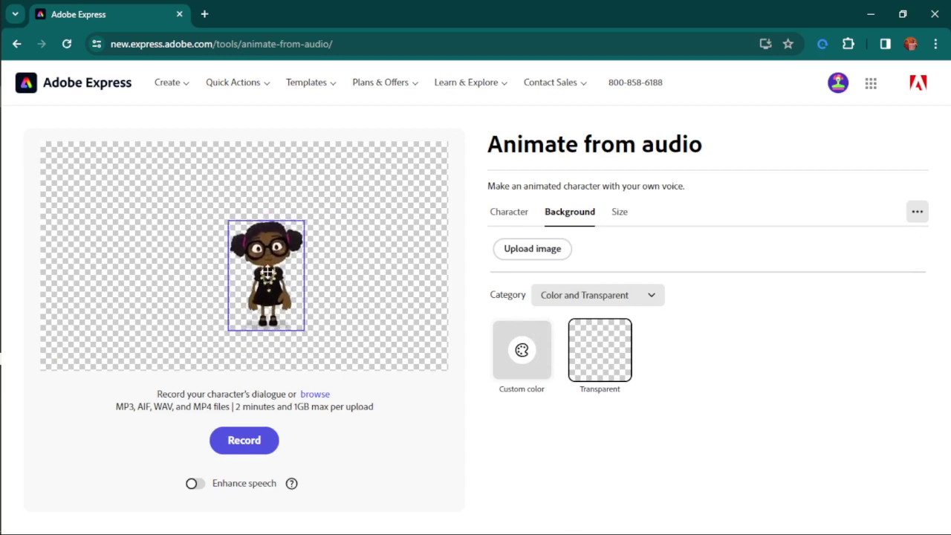
pyautogui.click(521, 350)
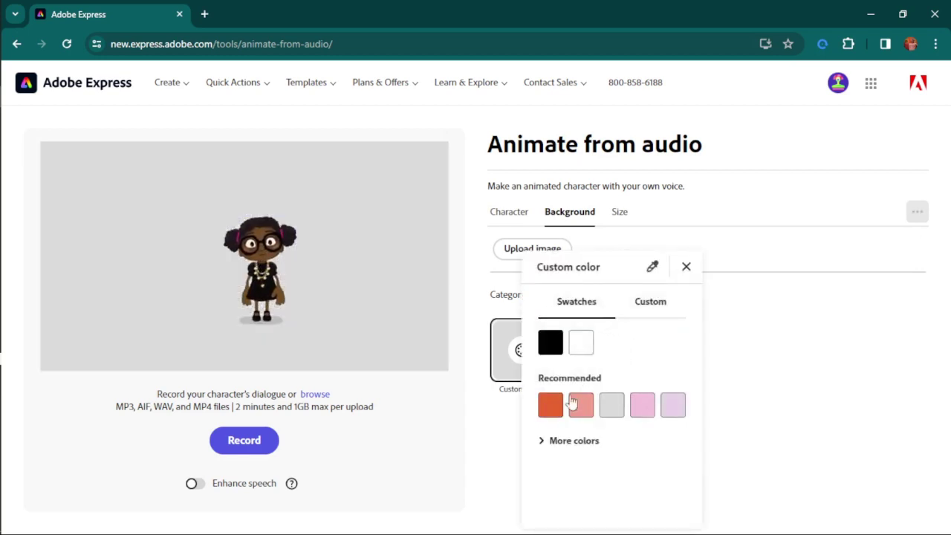
pyautogui.click(549, 406)
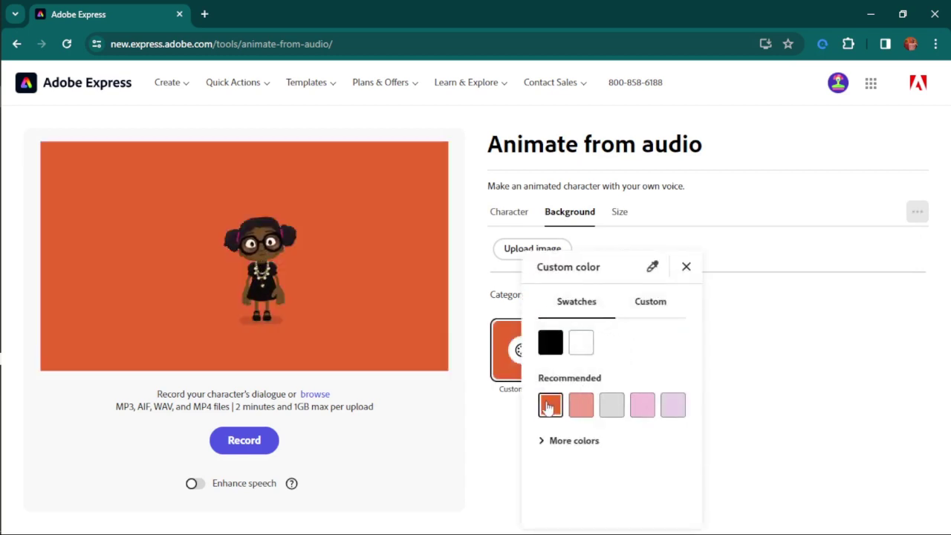
pyautogui.click(758, 366)
pyautogui.click(596, 299)
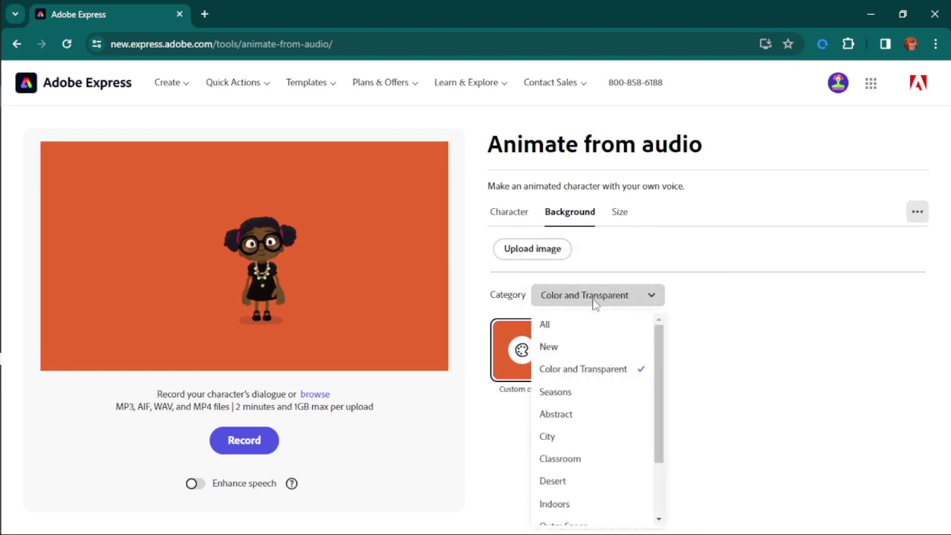
# - Preview Seasons backgrounds like Winter Arctic Hut, Fall Park, Summer Sunset and Winter Mountains
pyautogui.click(581, 391)
pyautogui.scroll(-1, 717, 384)
pyautogui.scroll(-1, 717, 385)
pyautogui.scroll(2, 725, 364)
pyautogui.click(733, 346)
pyautogui.scroll(-1, 658, 428)
pyautogui.click(576, 470)
pyautogui.click(670, 472)
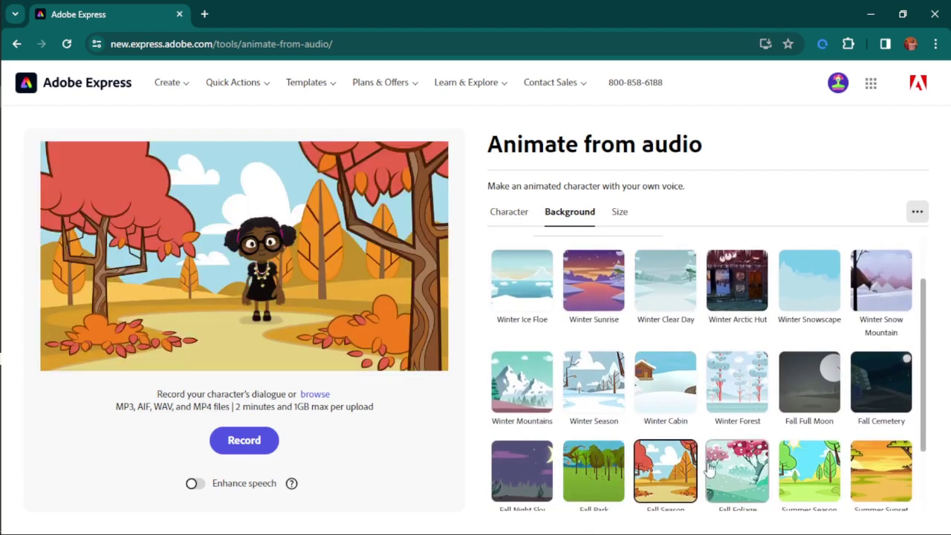
pyautogui.click(714, 465)
pyautogui.click(854, 460)
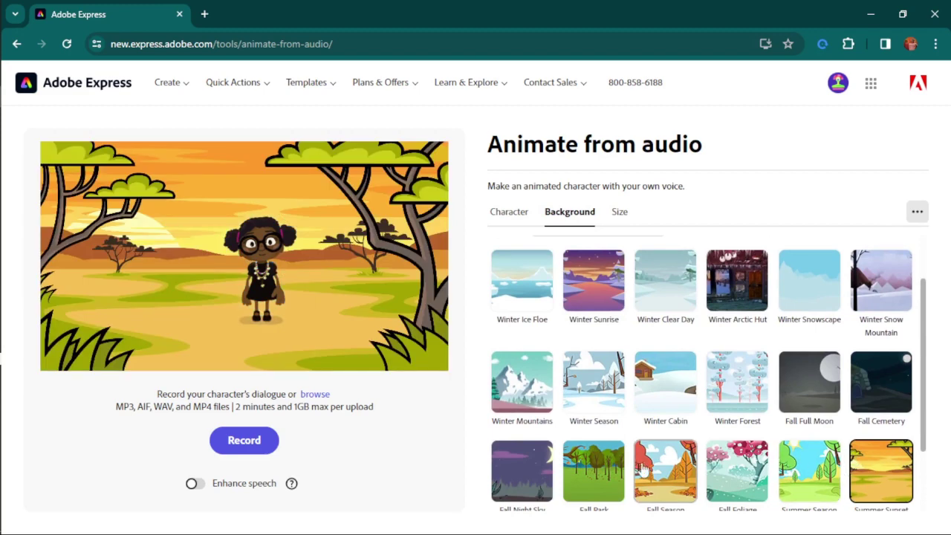
pyautogui.click(549, 481)
pyautogui.click(534, 386)
pyautogui.scroll(1, 606, 295)
pyautogui.scroll(1, 605, 294)
# - Browse the Outer Space, Play and Sports background categories, trying the Stadium scene
pyautogui.click(575, 297)
pyautogui.scroll(-2, 613, 457)
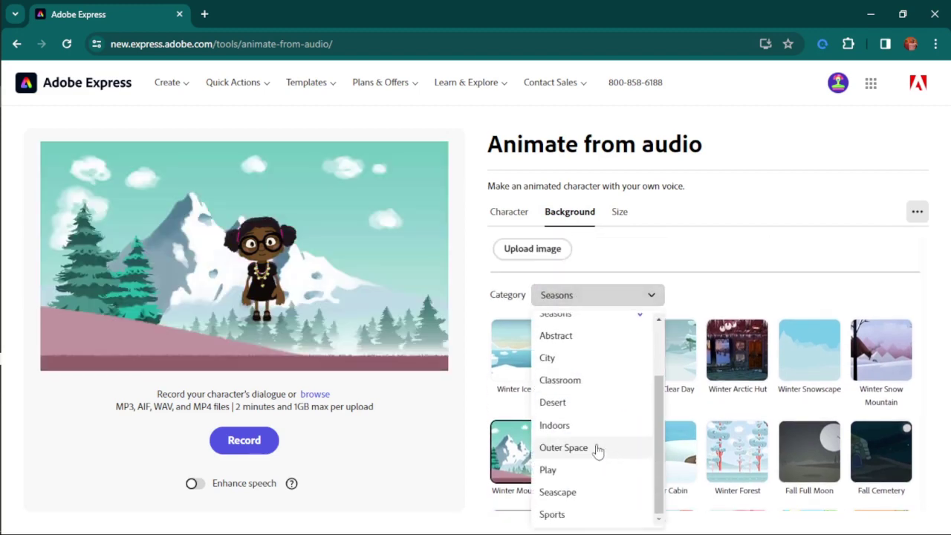
pyautogui.click(580, 448)
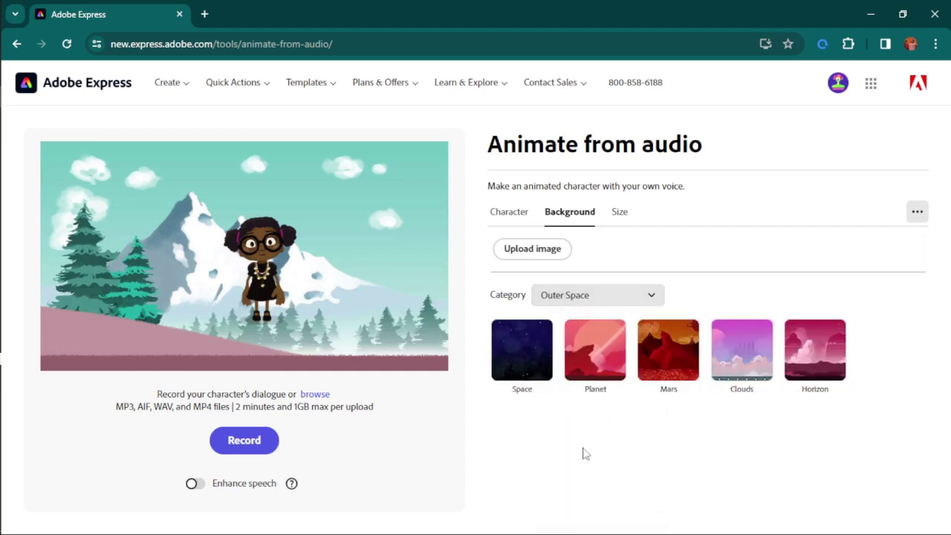
pyautogui.click(594, 297)
pyautogui.scroll(-1, 594, 416)
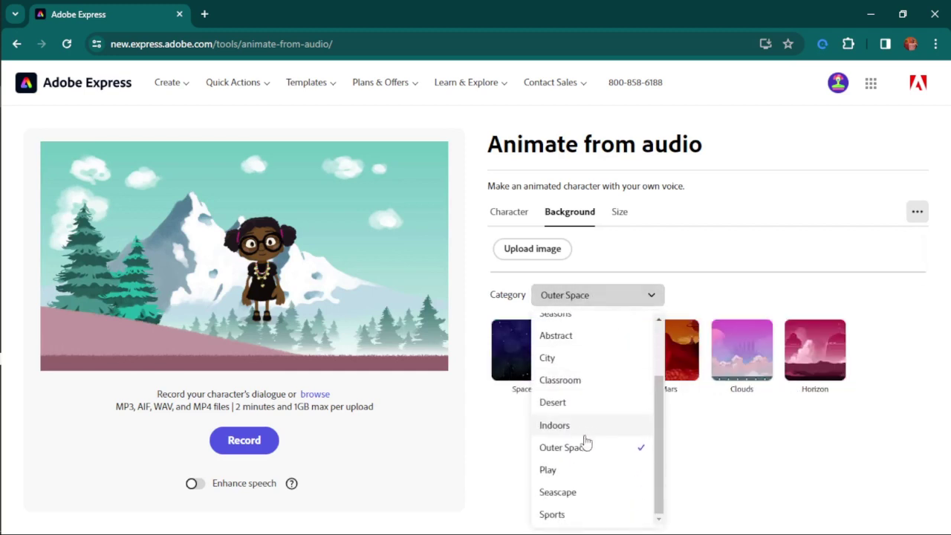
pyautogui.click(591, 469)
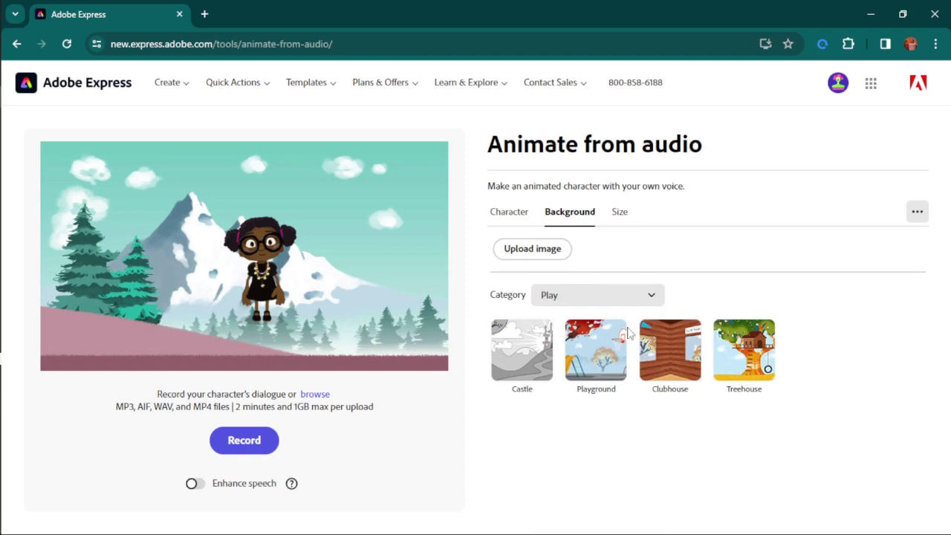
pyautogui.click(610, 296)
pyautogui.scroll(-1, 587, 475)
pyautogui.scroll(-1, 586, 497)
pyautogui.click(567, 510)
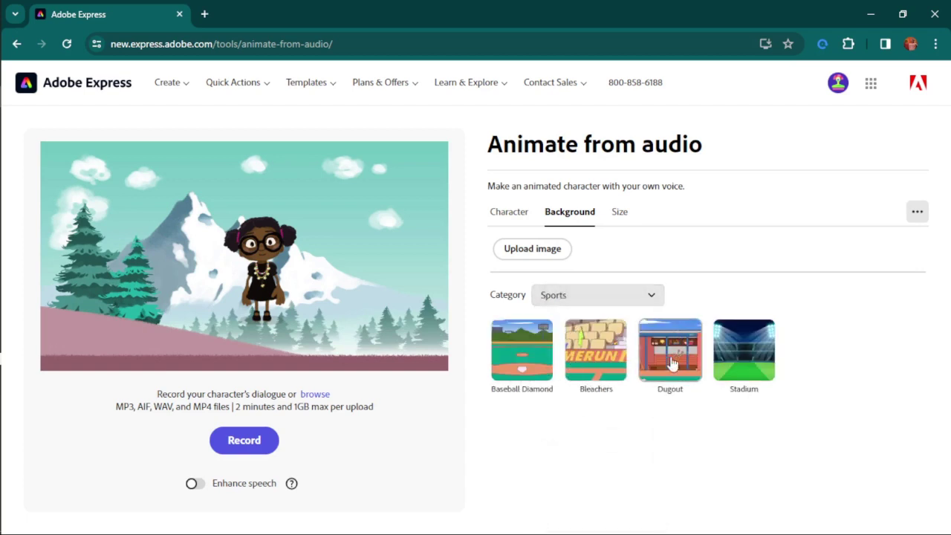
pyautogui.click(744, 376)
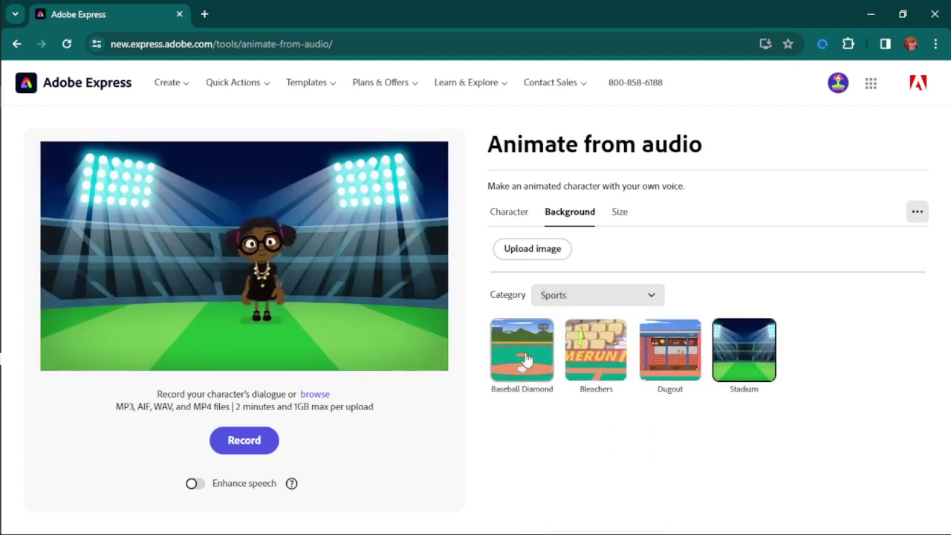
# - Return to all backgrounds and set the scene to the Hotdog Stand
pyautogui.click(567, 300)
pyautogui.scroll(3, 579, 331)
pyautogui.click(585, 325)
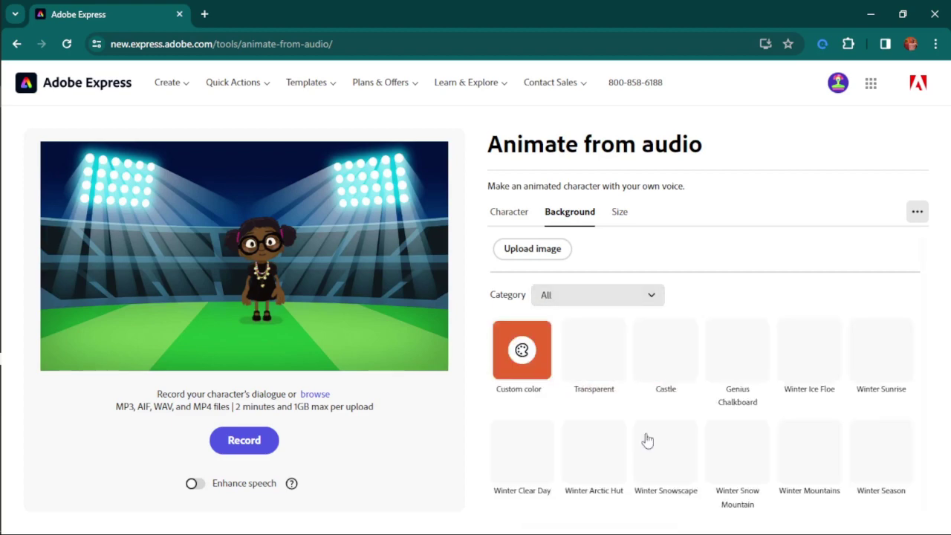
pyautogui.scroll(-2, 687, 407)
pyautogui.scroll(-5, 688, 410)
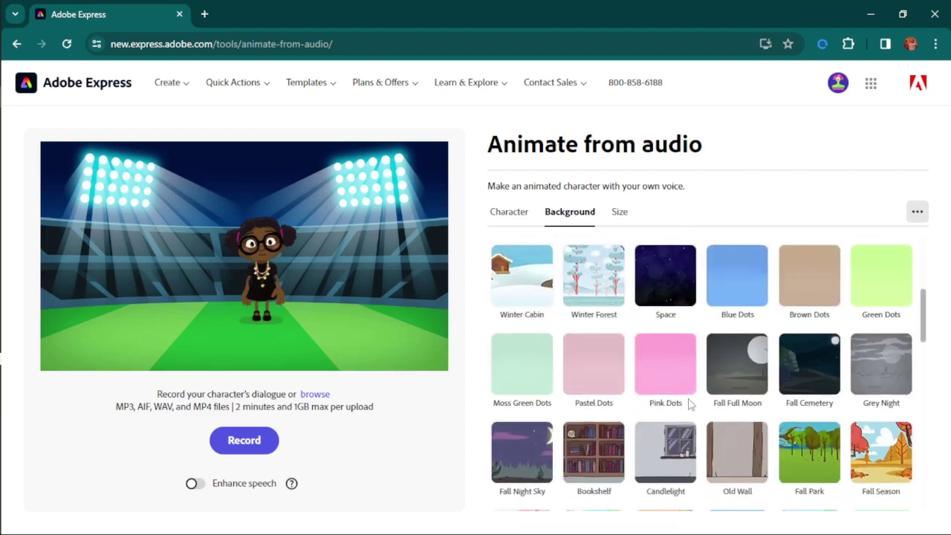
pyautogui.scroll(-3, 679, 401)
pyautogui.click(737, 300)
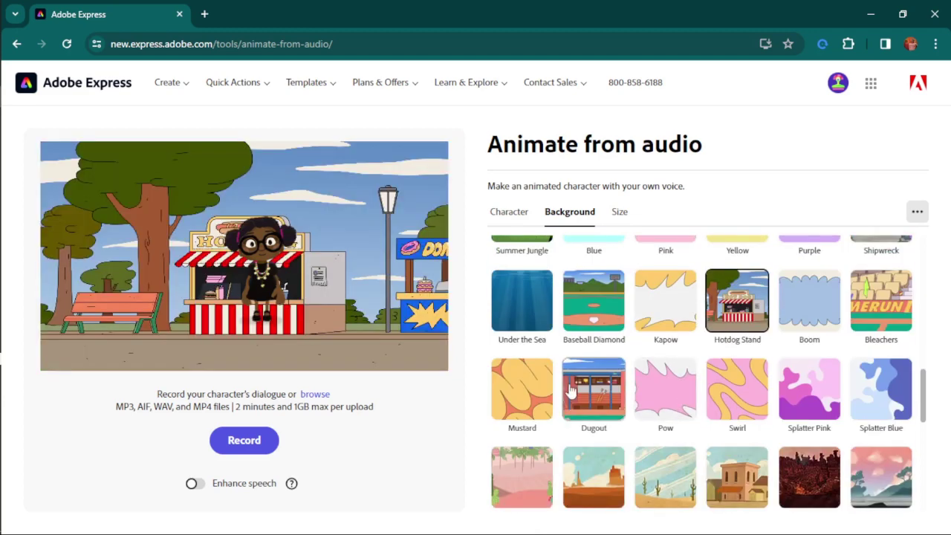
pyautogui.scroll(-5, 576, 385)
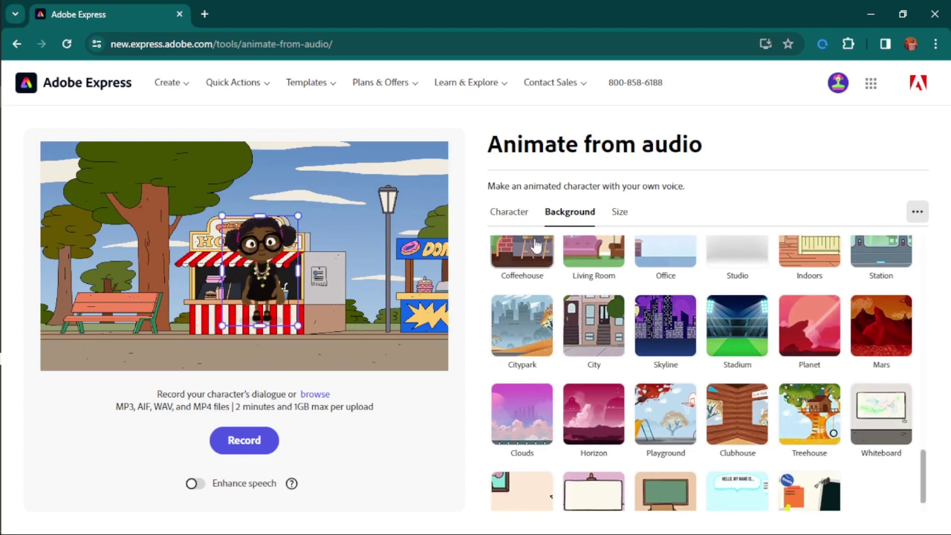
pyautogui.click(504, 217)
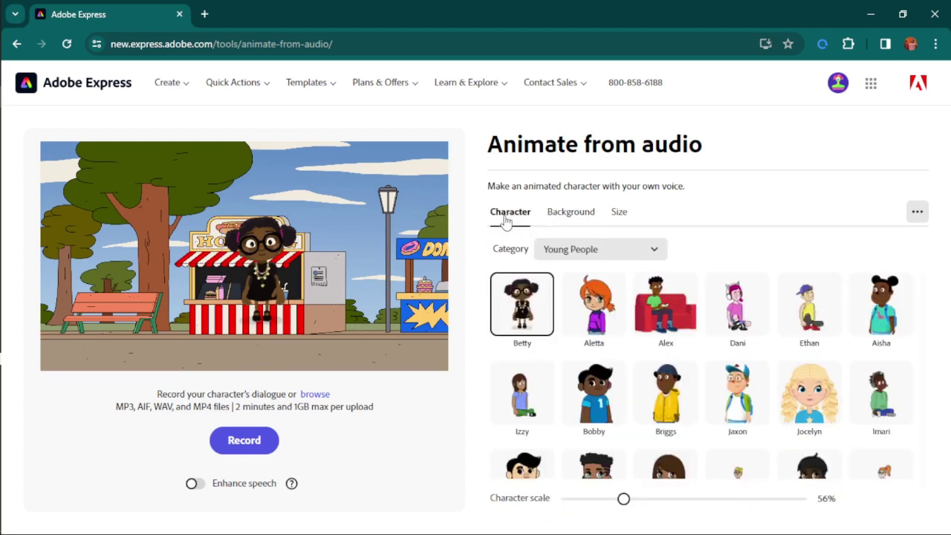
# - Show All People characters, place the Pirate and shrink him beside the lamp post
pyautogui.click(622, 251)
pyautogui.click(725, 232)
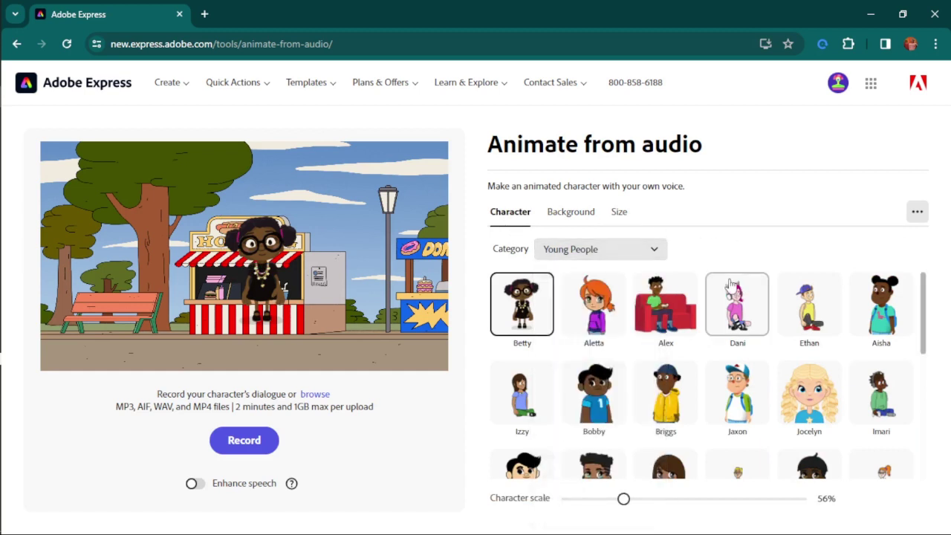
pyautogui.click(632, 249)
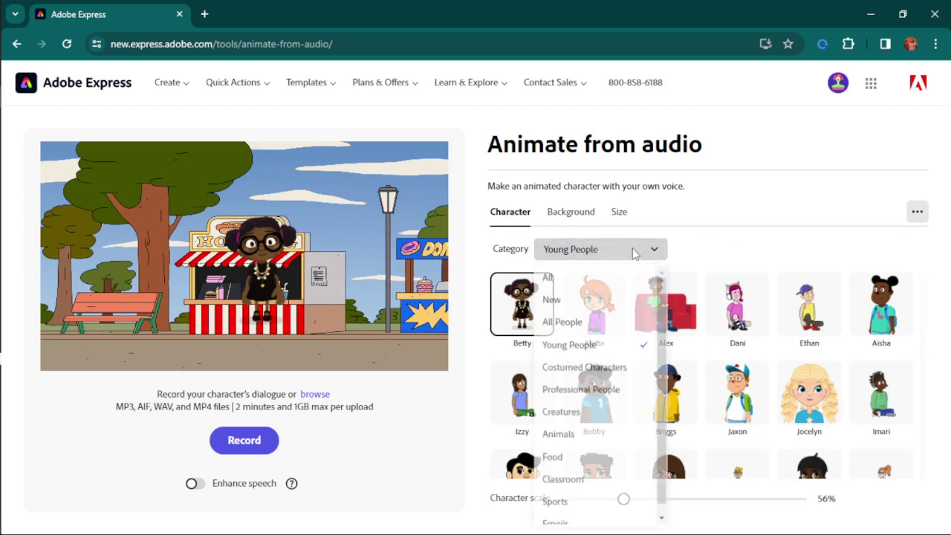
pyautogui.click(584, 324)
pyautogui.scroll(-5, 804, 356)
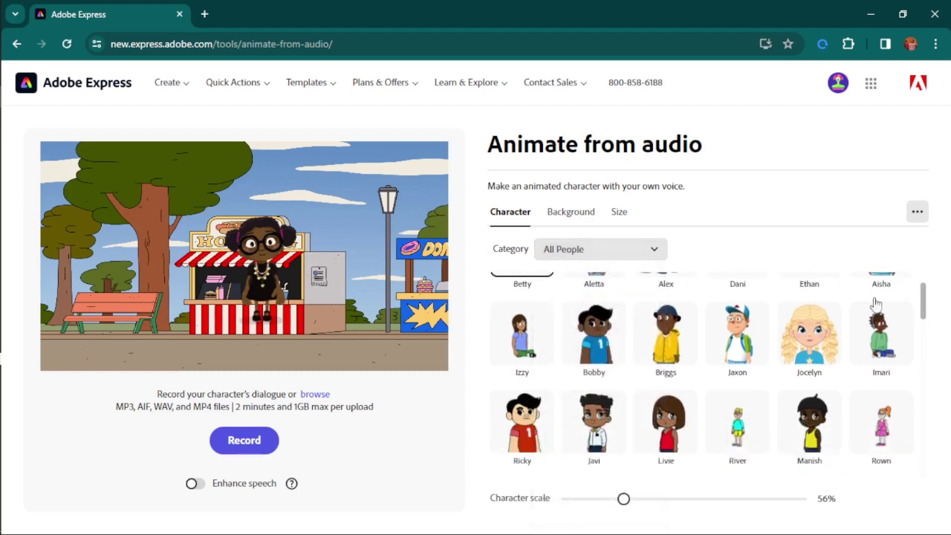
pyautogui.scroll(-1, 803, 357)
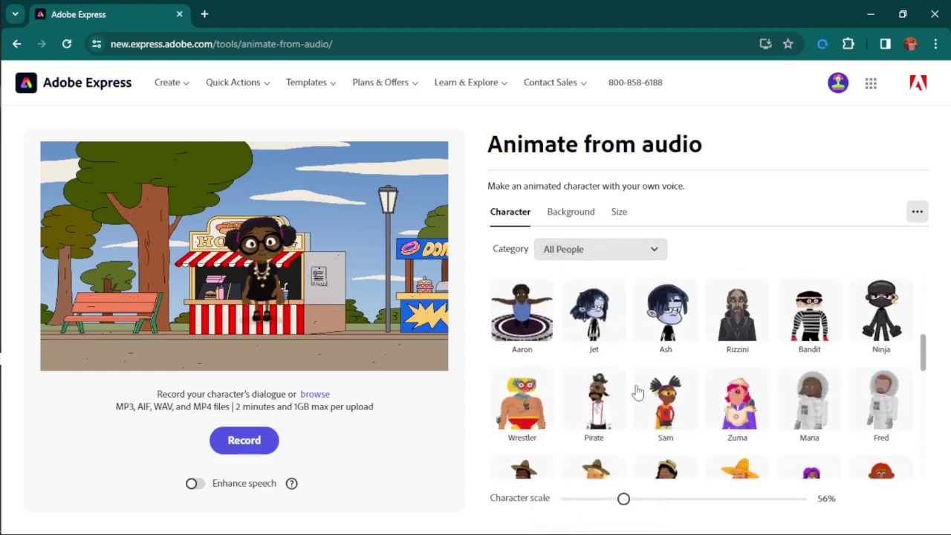
pyautogui.click(581, 402)
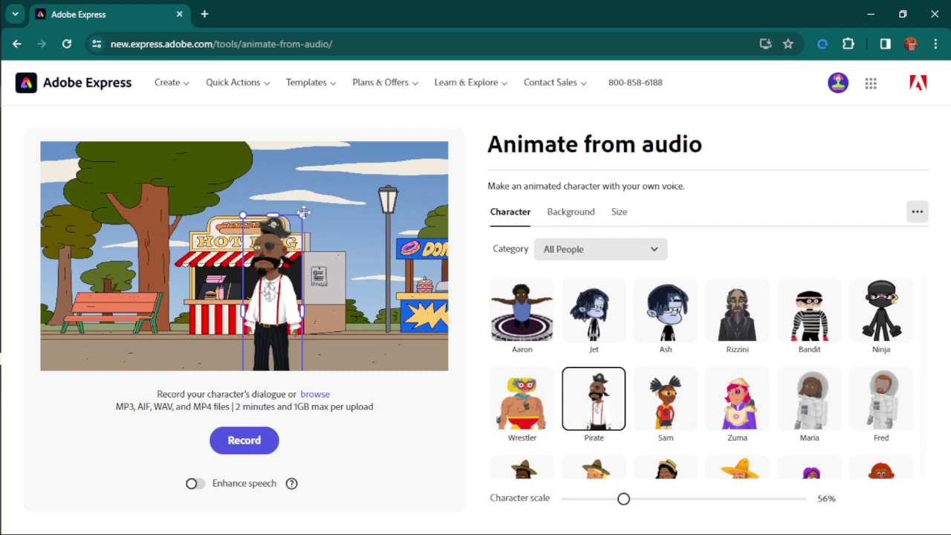
pyautogui.moveTo(301, 214); pyautogui.dragTo(353, 250)
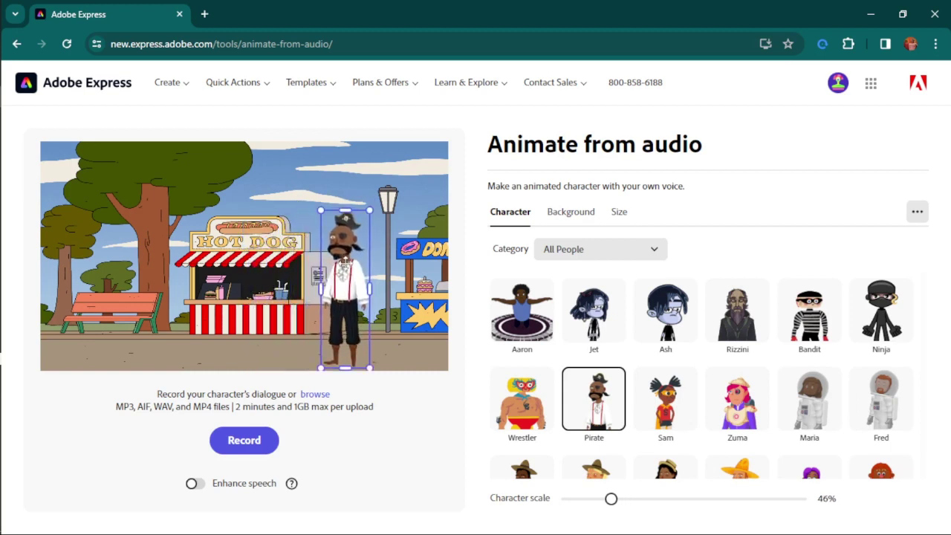
# - Try the Bandit, Cassidy, Blaze, Mike and Ridley characters, enlarging Ridley
pyautogui.click(804, 325)
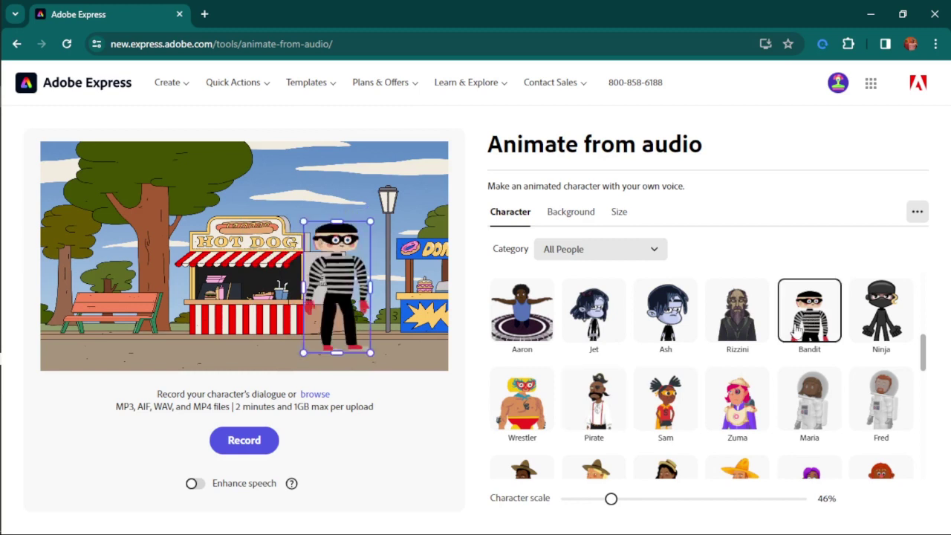
pyautogui.scroll(-1, 726, 354)
pyautogui.scroll(-2, 713, 360)
pyautogui.click(604, 356)
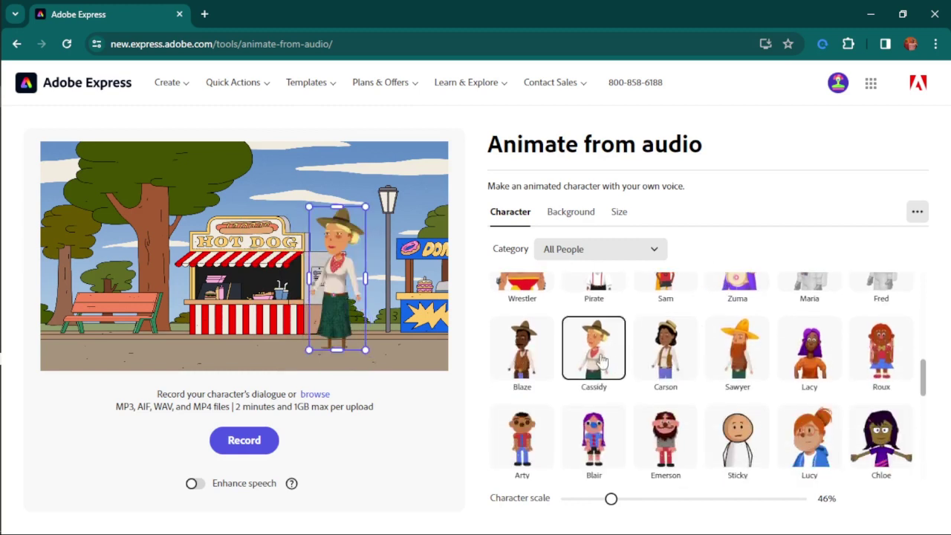
pyautogui.click(546, 369)
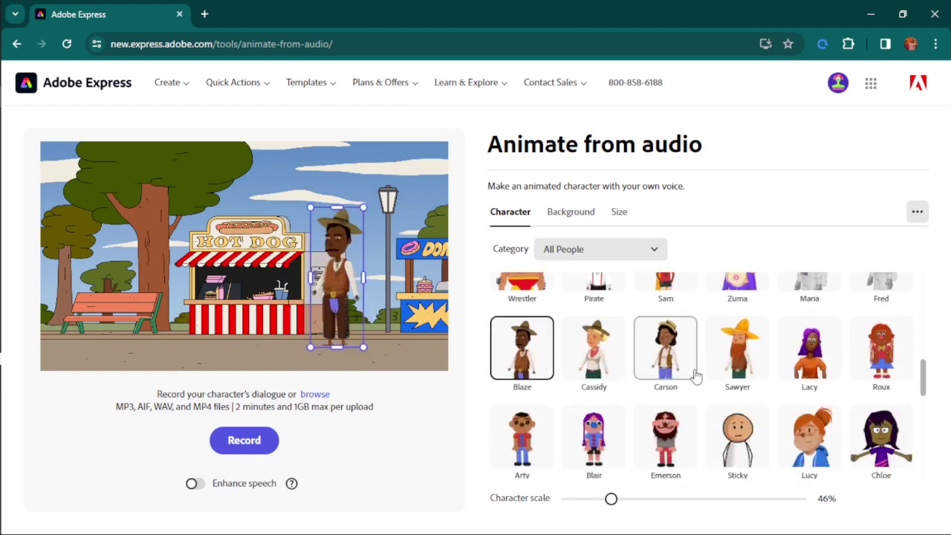
pyautogui.scroll(-2, 705, 378)
pyautogui.scroll(-3, 705, 378)
pyautogui.click(881, 423)
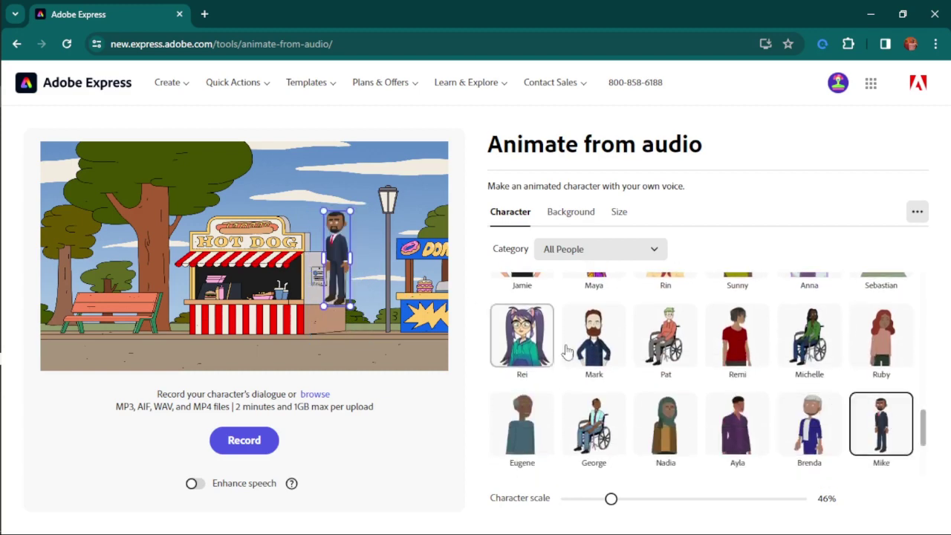
pyautogui.scroll(10, 626, 411)
pyautogui.scroll(2, 625, 405)
pyautogui.click(594, 431)
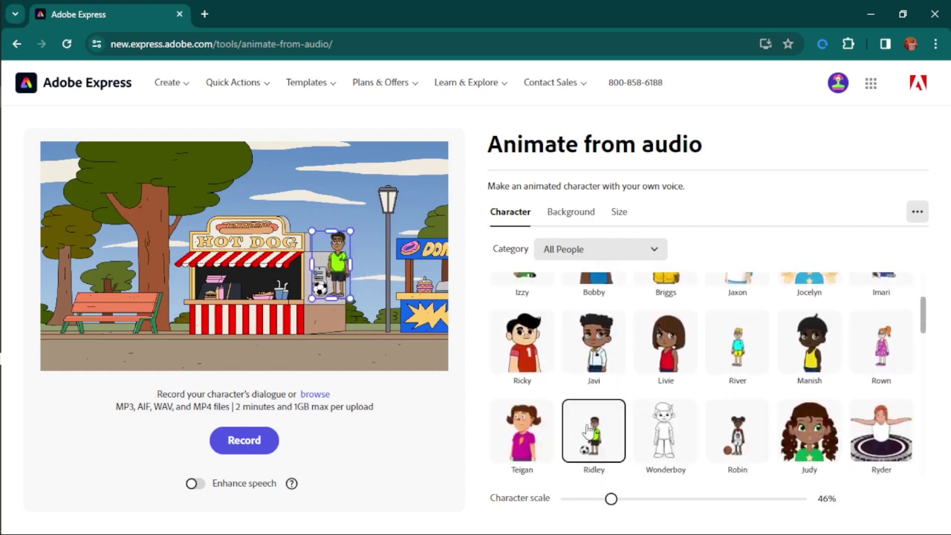
pyautogui.moveTo(350, 299); pyautogui.dragTo(378, 368)
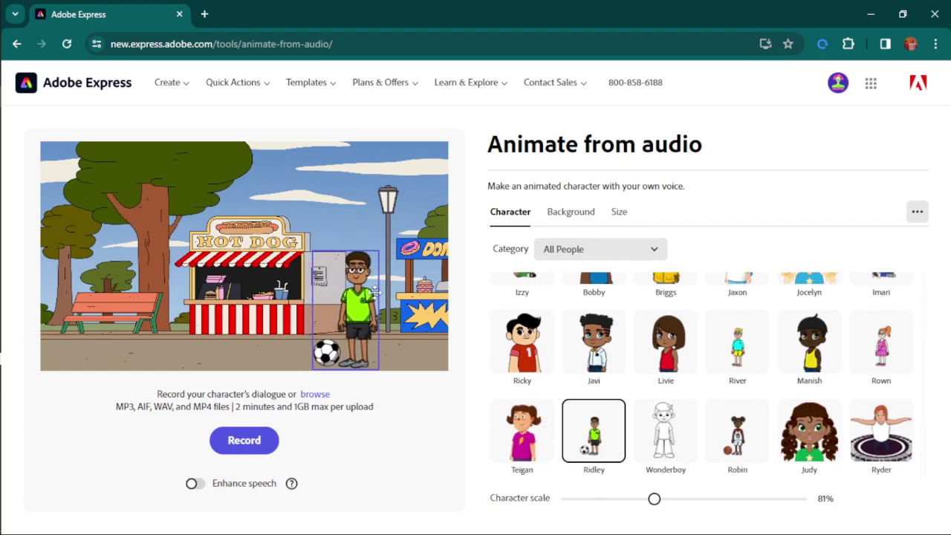
# - Choose Aletta and scale her to 57%, standing right of the hotdog stand
pyautogui.scroll(3, 713, 388)
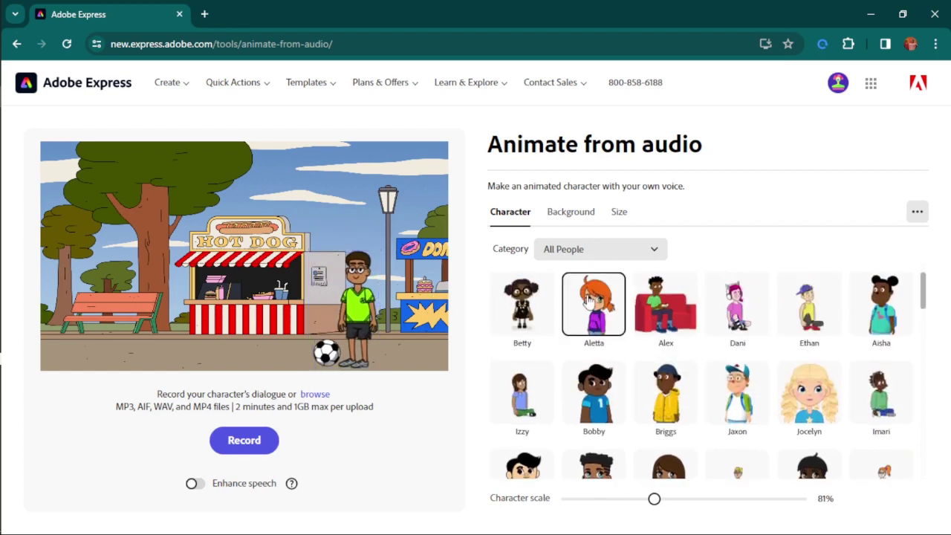
pyautogui.click(591, 301)
pyautogui.moveTo(428, 192); pyautogui.dragTo(383, 207)
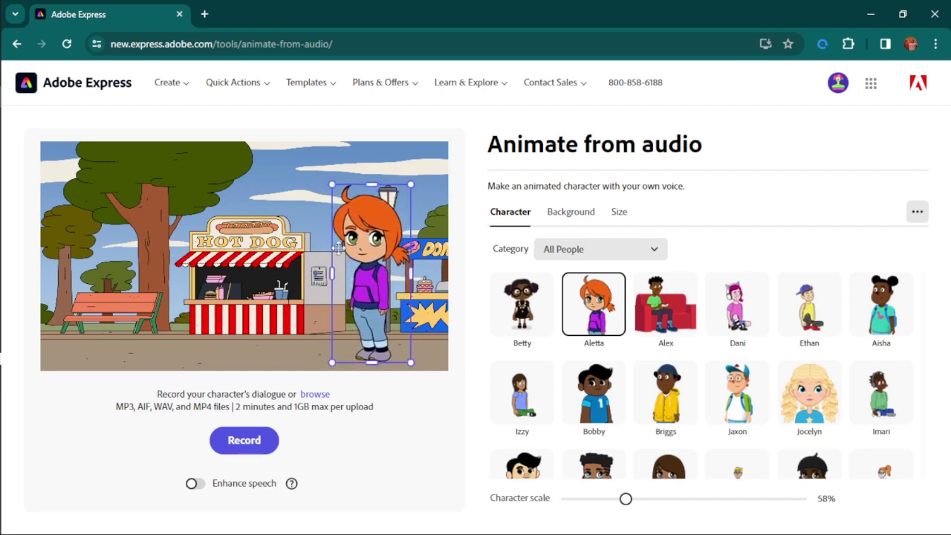
pyautogui.click(917, 213)
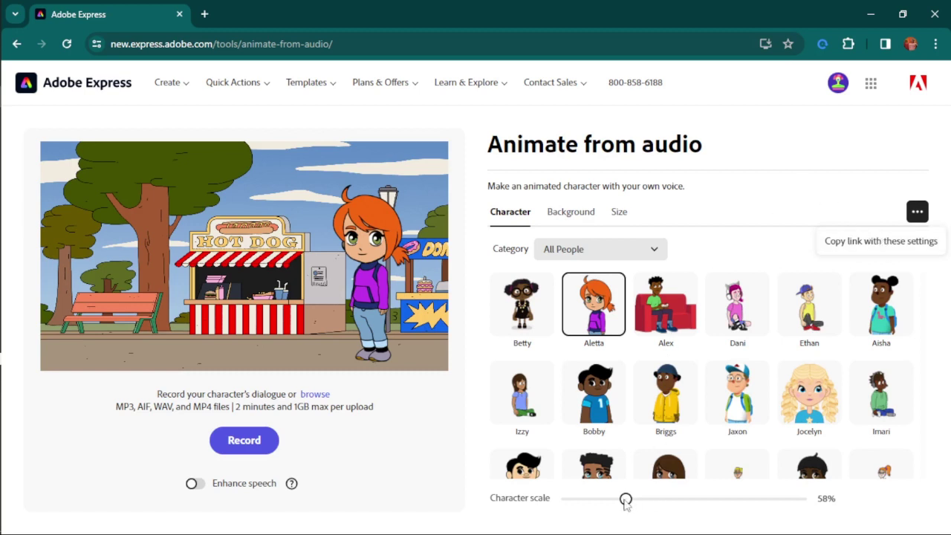
pyautogui.moveTo(603, 505); pyautogui.dragTo(624, 511)
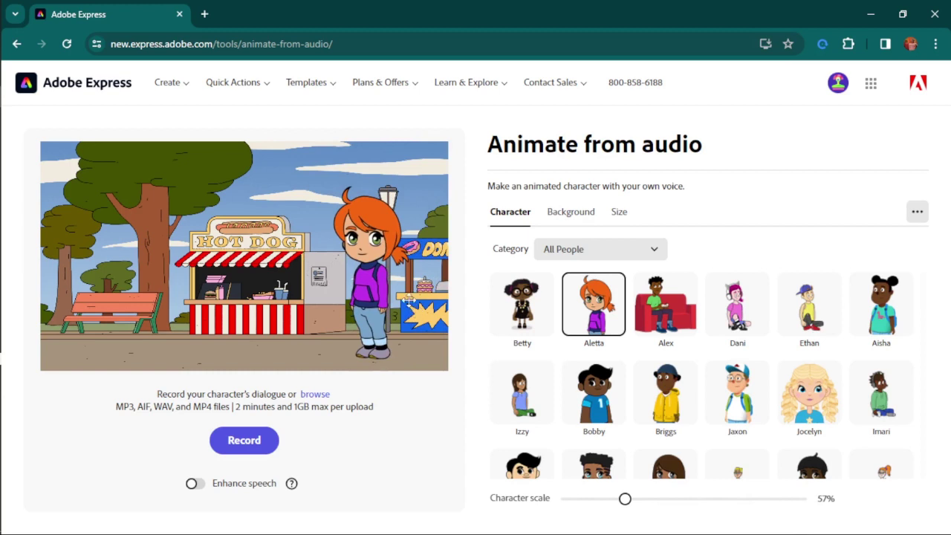
pyautogui.click(366, 276)
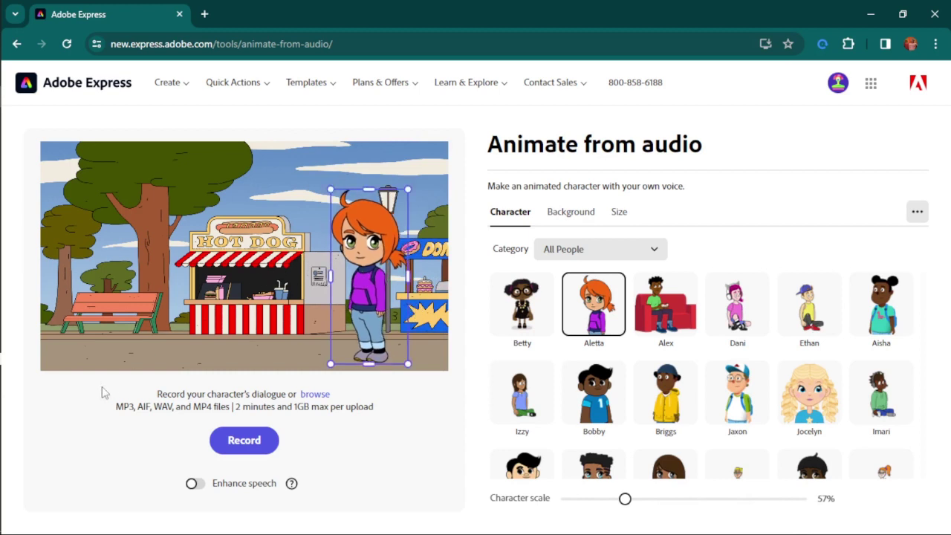
pyautogui.click(63, 438)
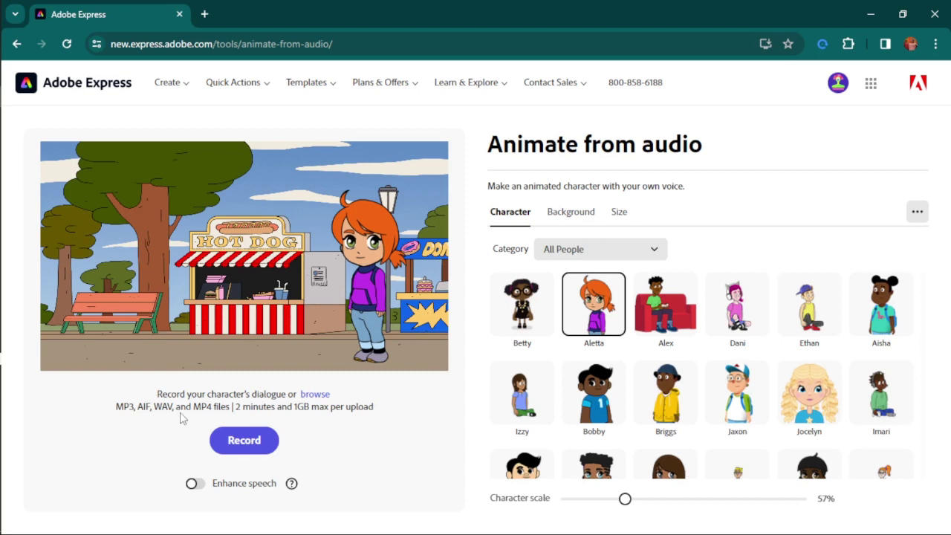
pyautogui.click(318, 395)
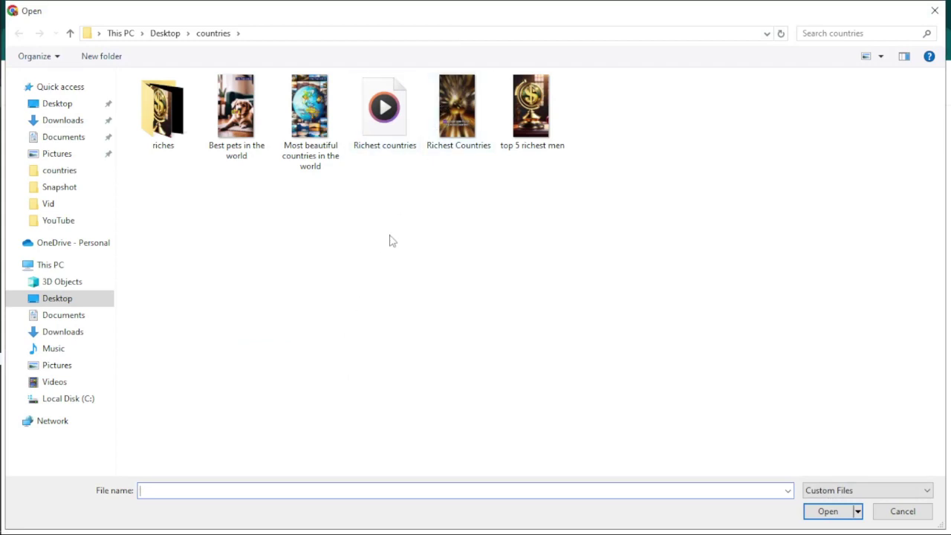
pyautogui.click(383, 140)
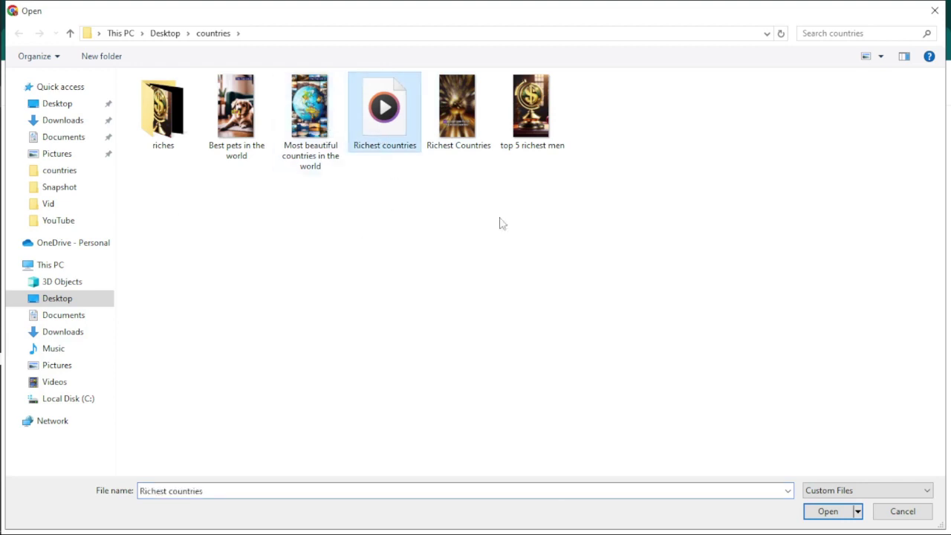
pyautogui.click(805, 512)
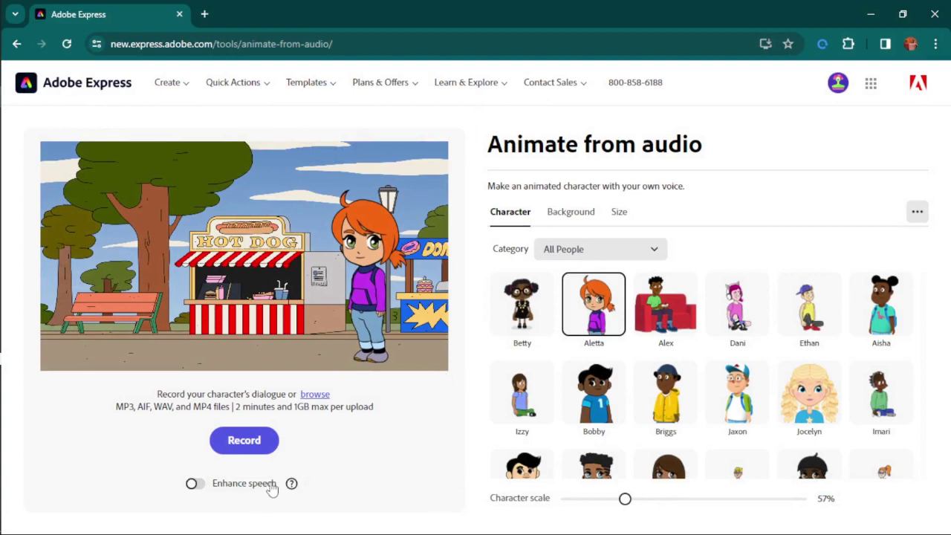
# - Switch the Enhance speech toggle on before recording Aletta's dialogue
pyautogui.moveTo(289, 491)
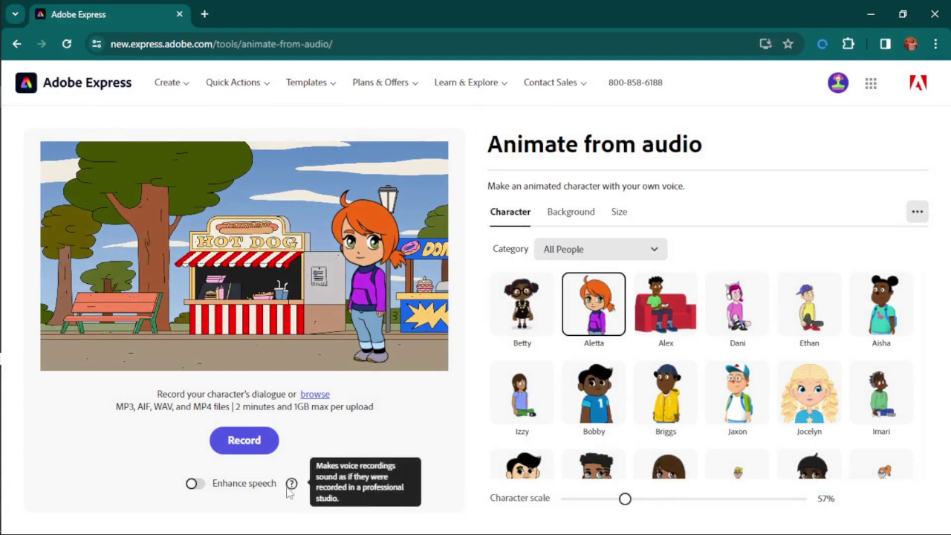
pyautogui.click(193, 486)
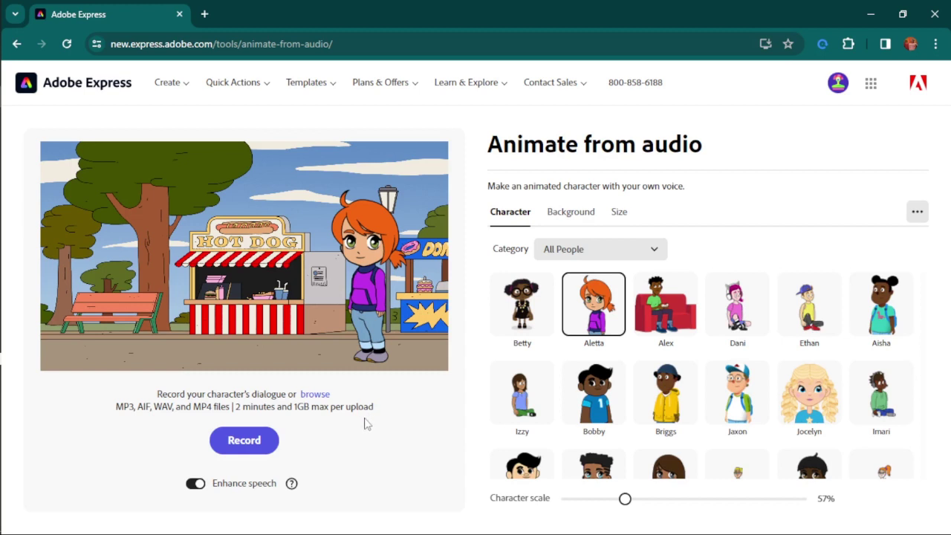
# - Record and pause a short voice clip, then finish to generate the 9.8-second animation
pyautogui.click(251, 442)
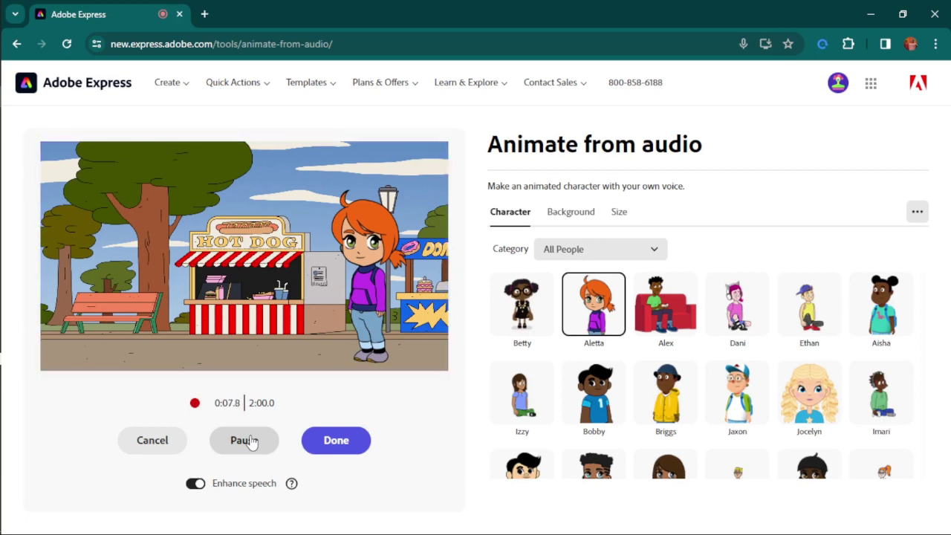
pyautogui.click(252, 441)
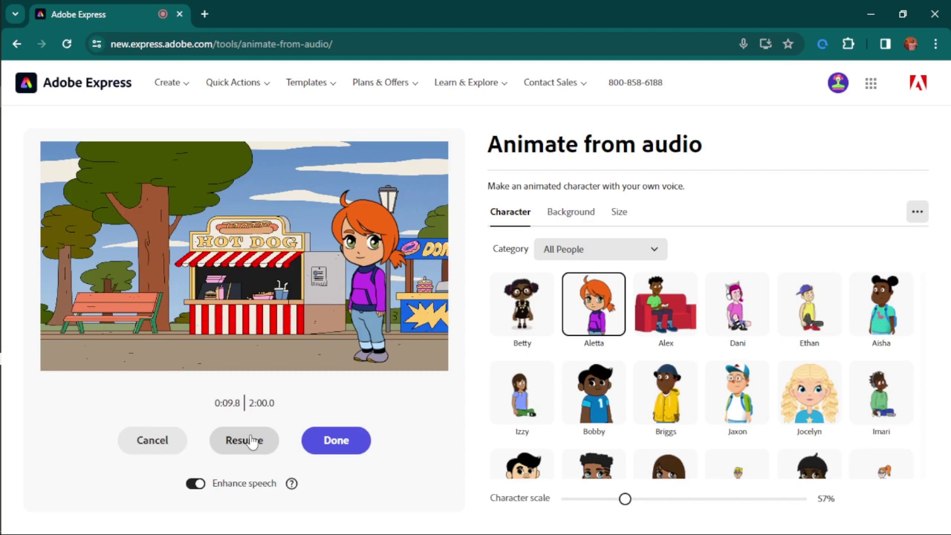
pyautogui.click(347, 443)
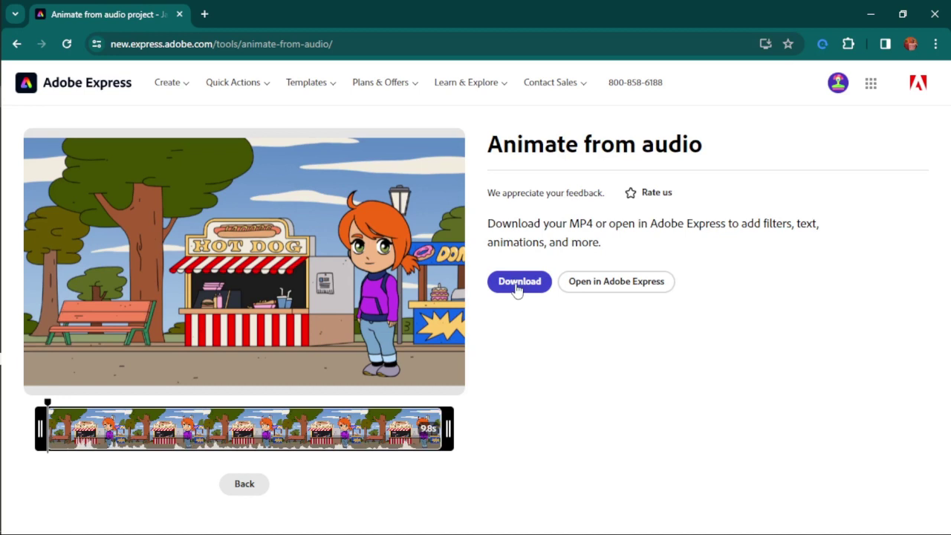
# - Load the finished Aletta animation as a project via Open in Adobe Express
pyautogui.click(608, 288)
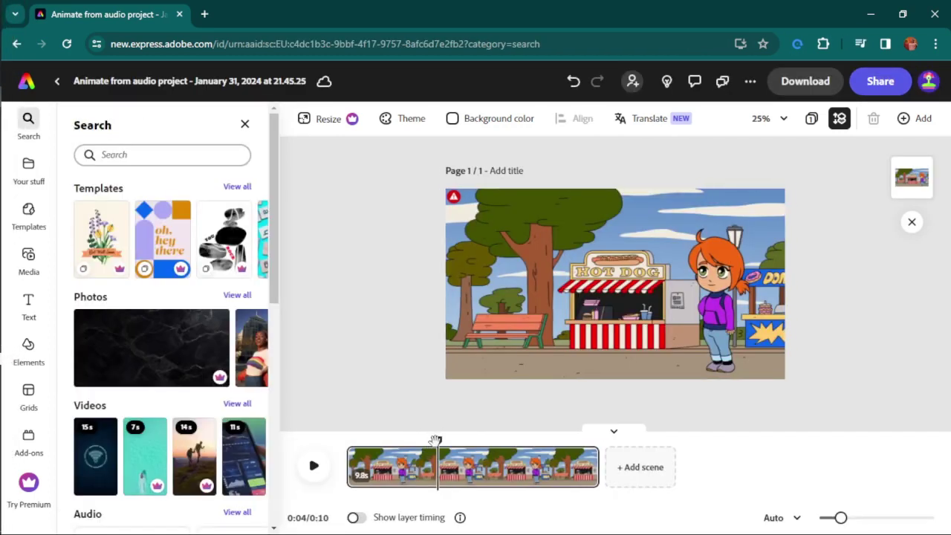
pyautogui.moveTo(436, 441); pyautogui.dragTo(346, 441)
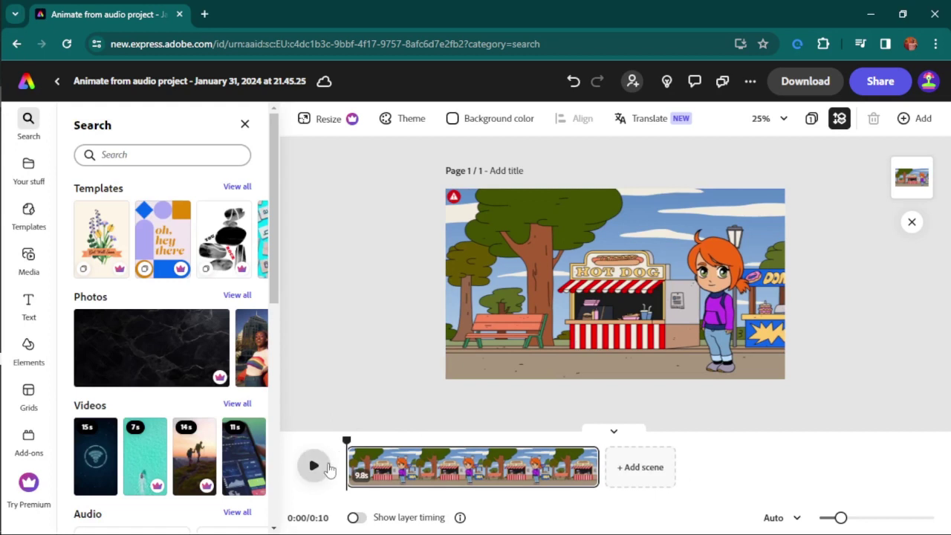
pyautogui.click(318, 465)
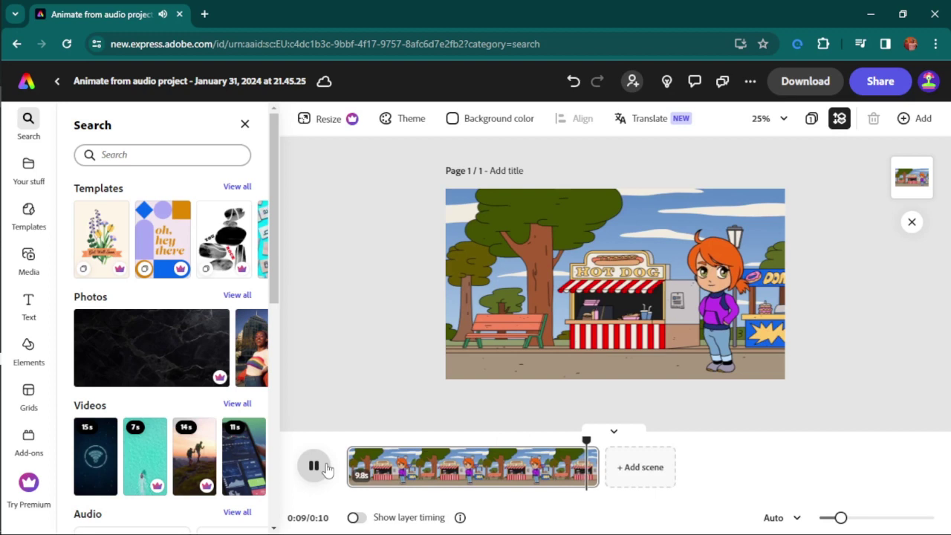
pyautogui.click(325, 466)
pyautogui.click(325, 467)
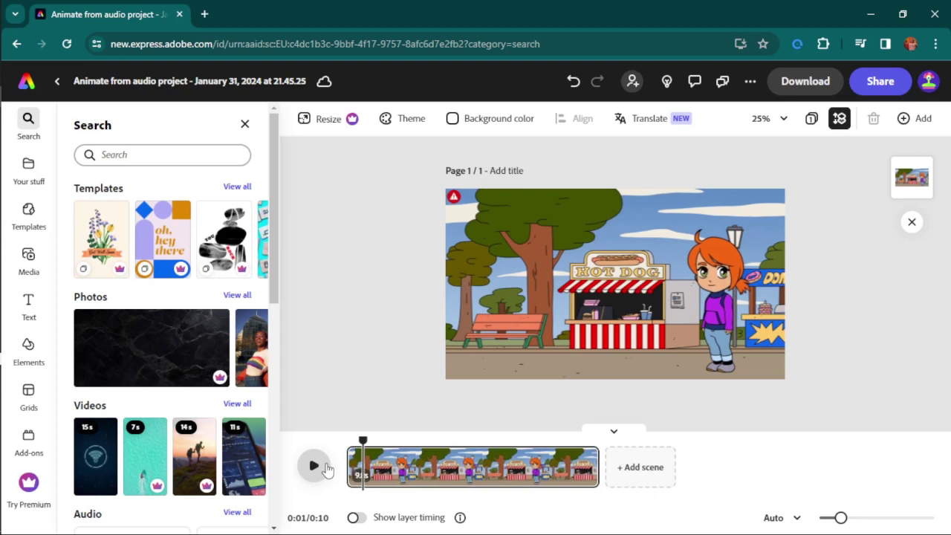
# - List all 108 Signs and labels text designs, dismiss the premium notice, and scroll to Summer Sale
pyautogui.click(29, 301)
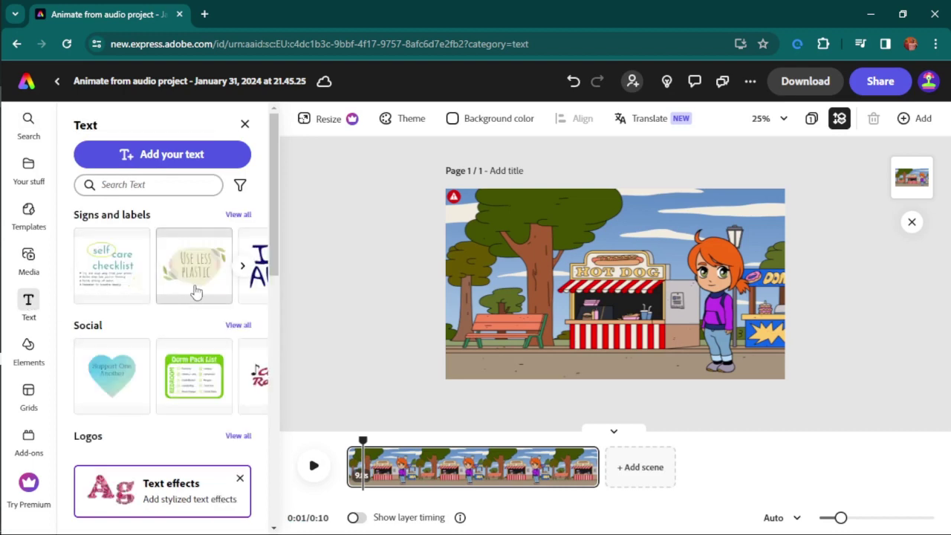
pyautogui.click(238, 216)
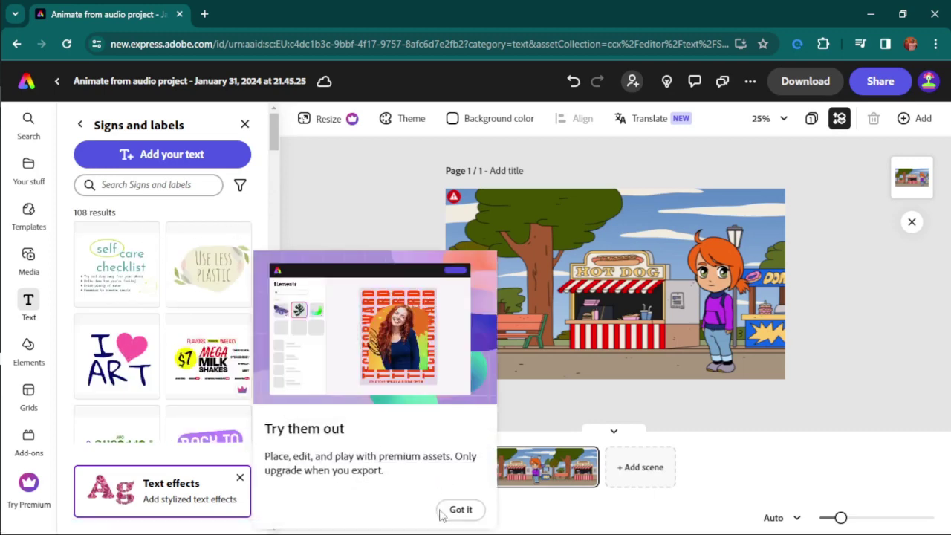
pyautogui.click(457, 509)
pyautogui.scroll(-5, 177, 297)
pyautogui.scroll(-6, 176, 297)
pyautogui.scroll(-5, 207, 329)
pyautogui.scroll(-2, 168, 311)
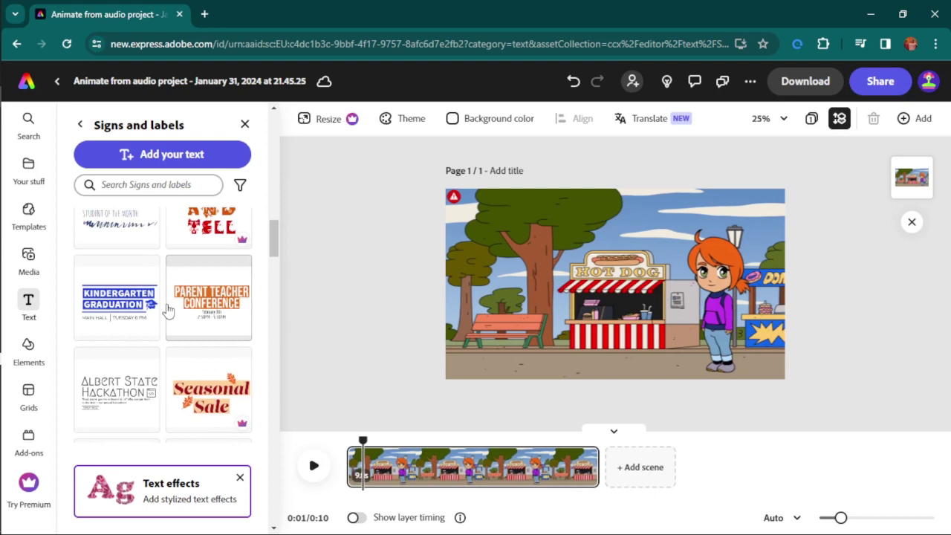
pyautogui.scroll(3, 203, 297)
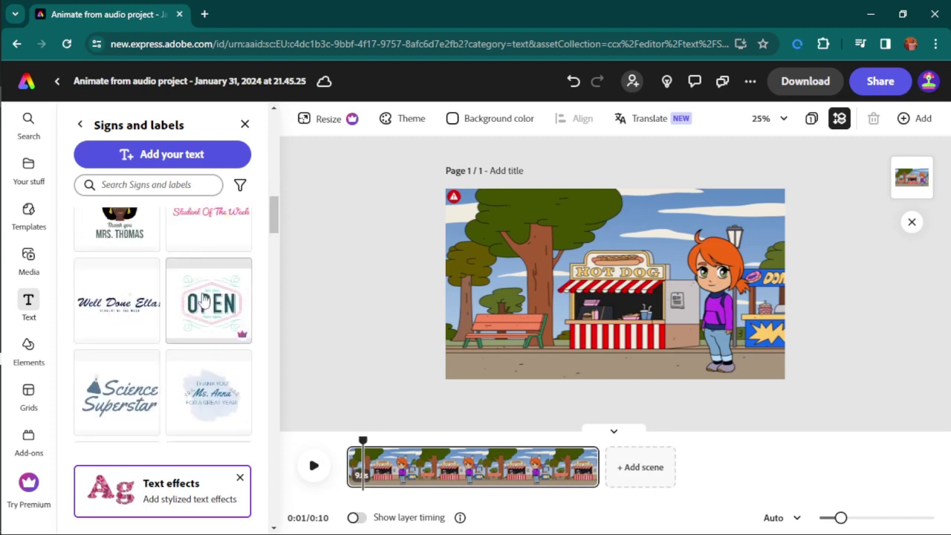
pyautogui.scroll(4, 210, 331)
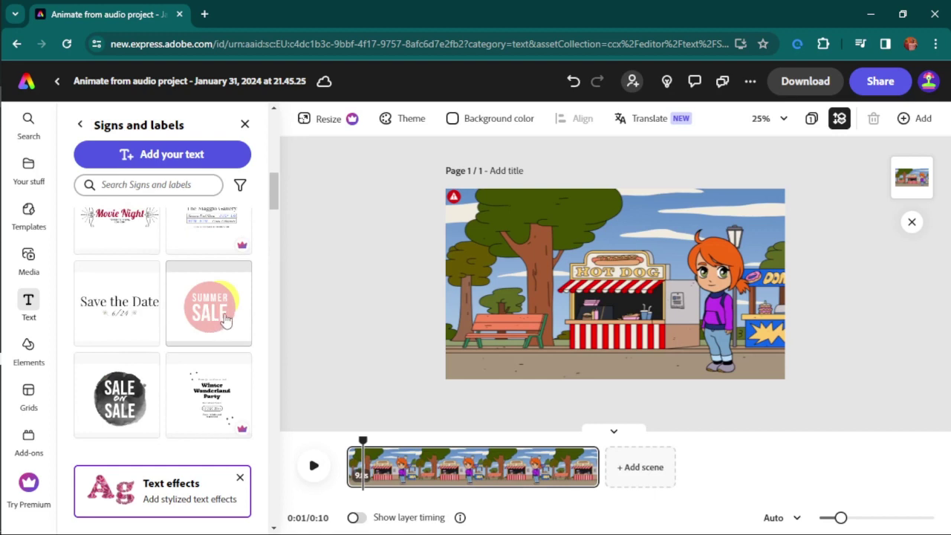
# - Shrink a single Summer Sale sticker into the hot dog scene's top-left corner, then add a blank second scene
pyautogui.moveTo(404, 285); pyautogui.dragTo(494, 315)
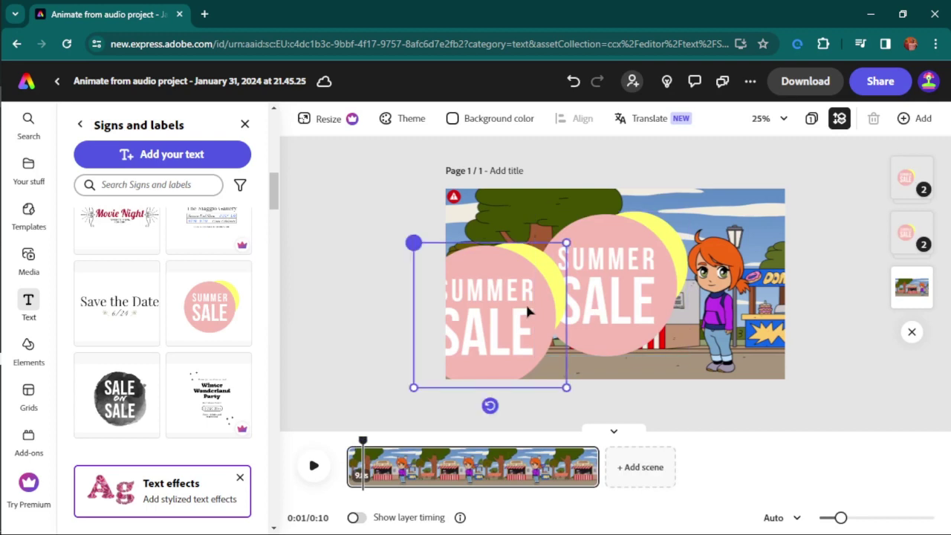
pyautogui.press('Delete')
pyautogui.click(674, 339)
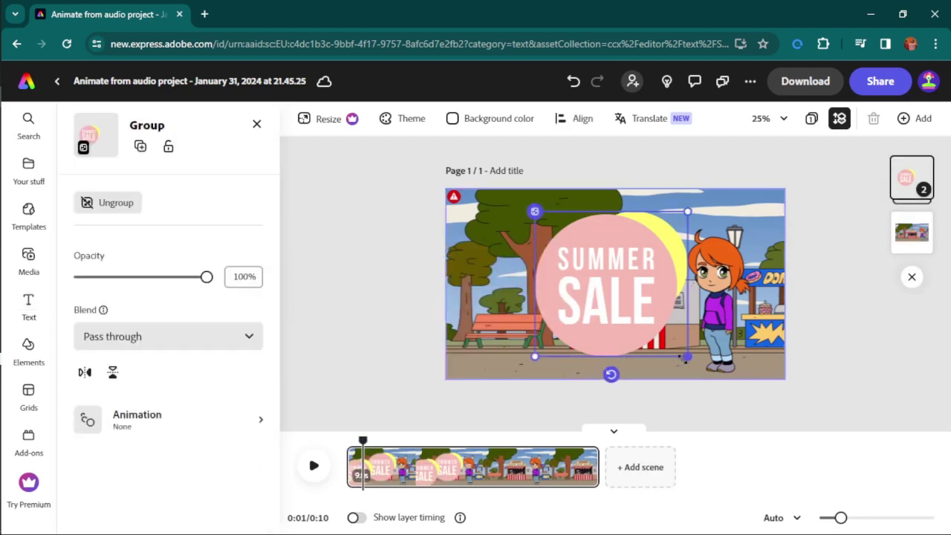
pyautogui.moveTo(681, 353); pyautogui.dragTo(485, 234)
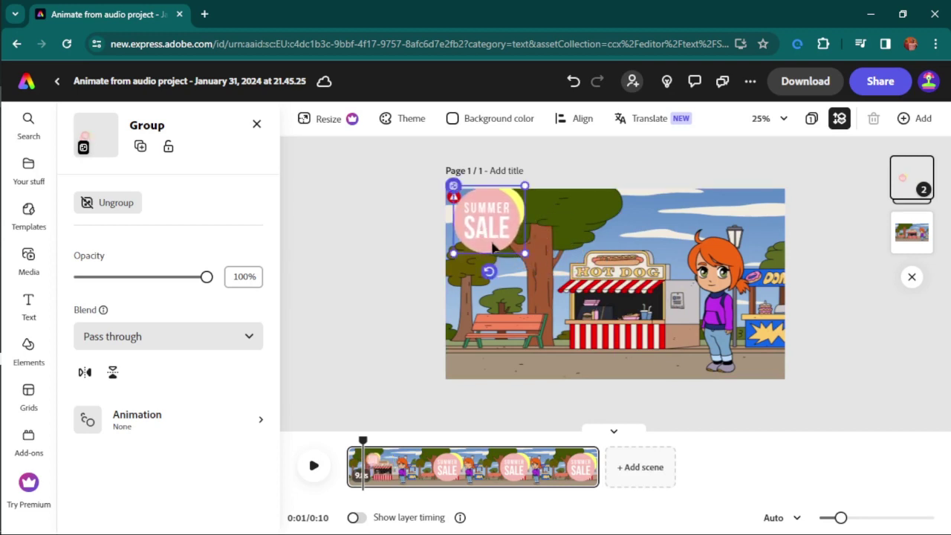
pyautogui.moveTo(525, 186); pyautogui.dragTo(480, 213)
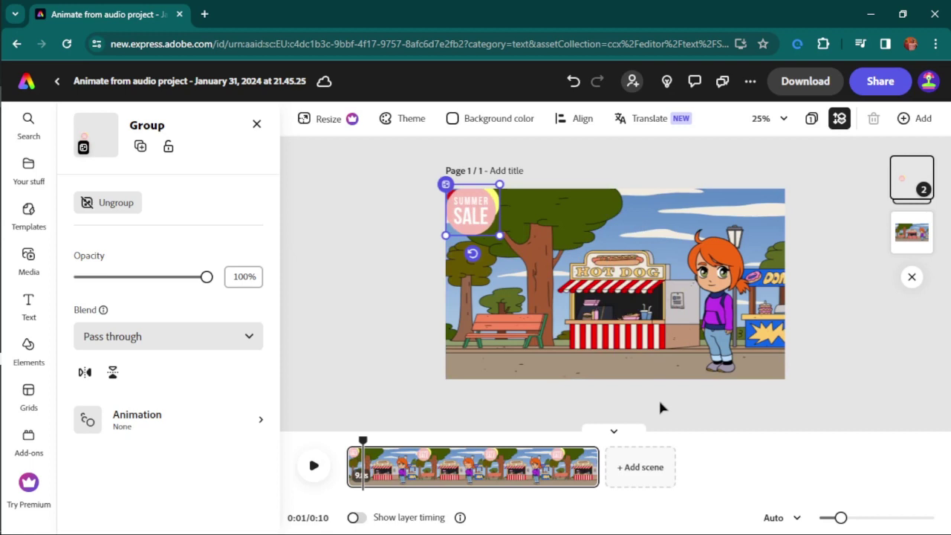
pyautogui.click(633, 482)
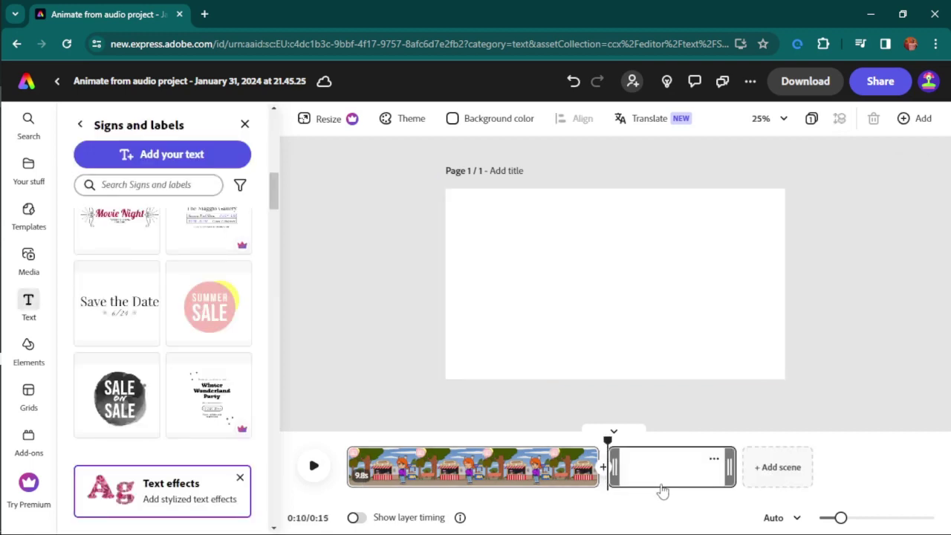
# - Browse Elements and Templates, then select the first hot dog scene and rewind the playhead to 0:00
pyautogui.click(26, 350)
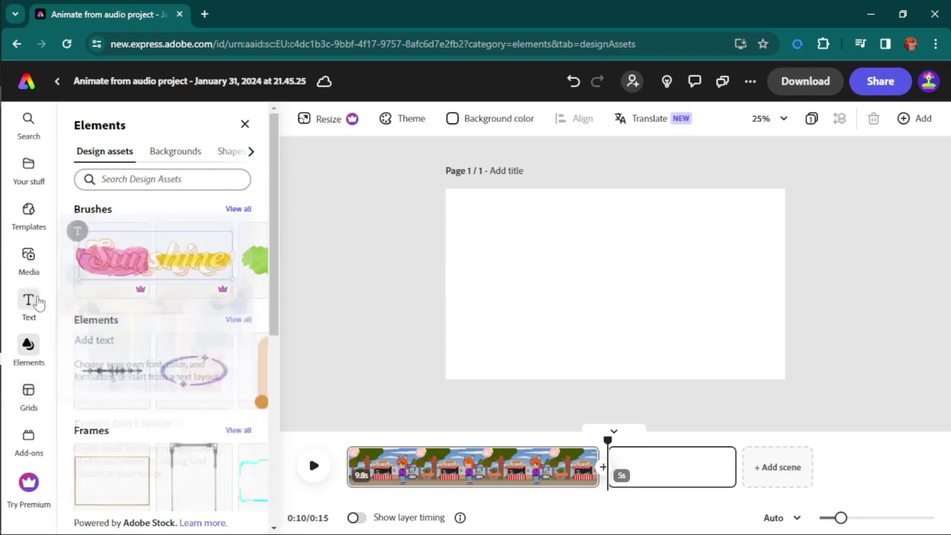
pyautogui.click(27, 217)
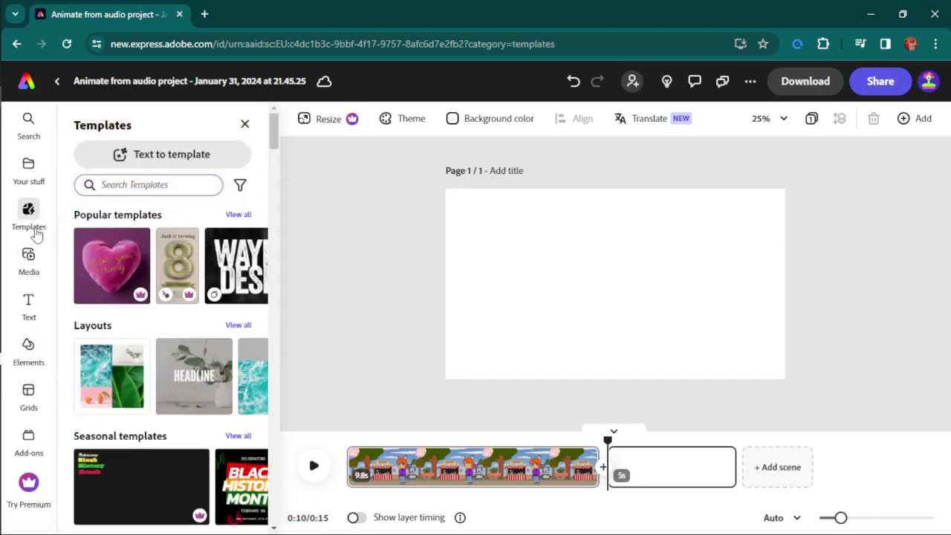
pyautogui.click(416, 451)
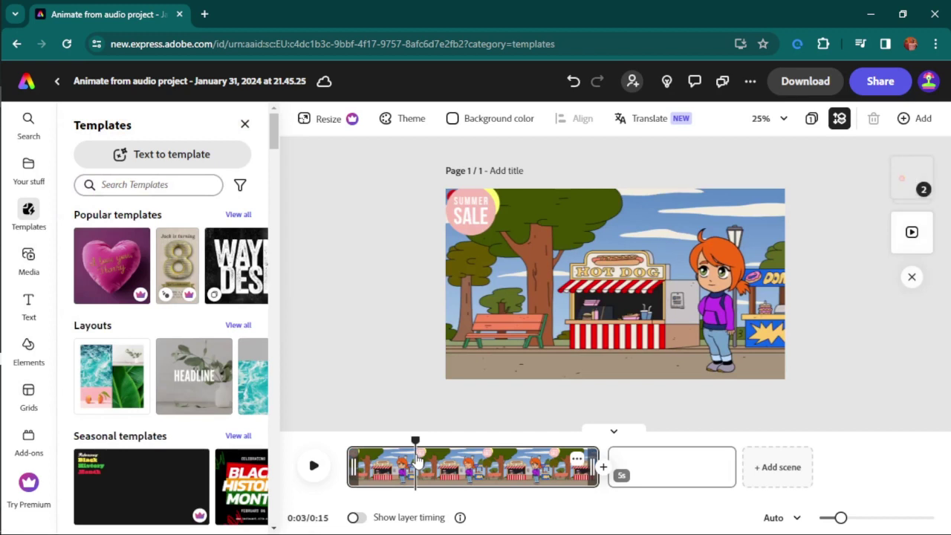
pyautogui.moveTo(413, 442); pyautogui.dragTo(357, 437)
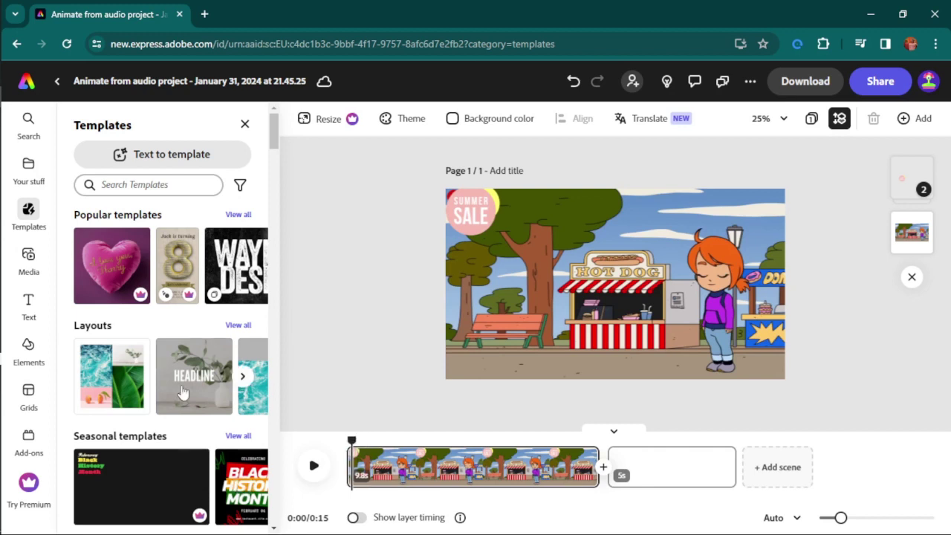
# - Scroll through the templates, then switch to the Media photo library
pyautogui.scroll(-5, 159, 308)
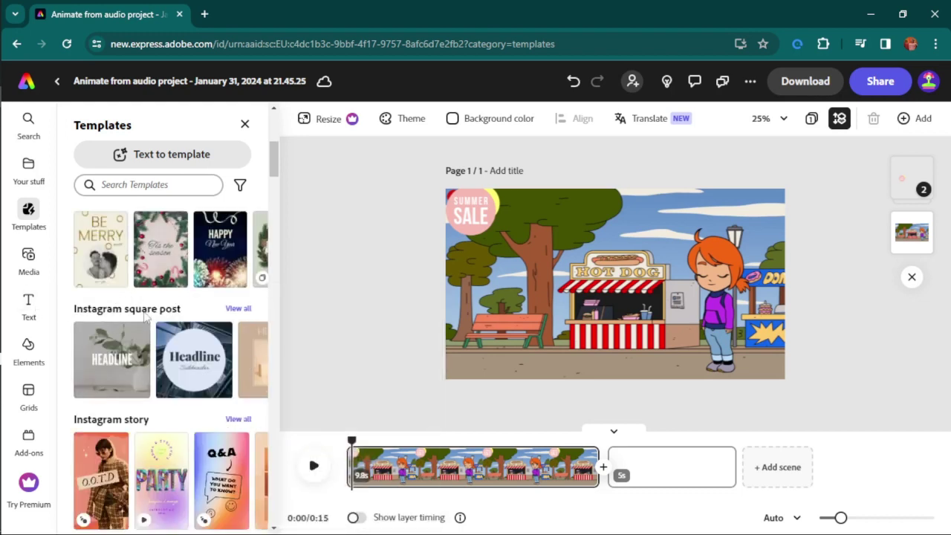
pyautogui.scroll(-3, 149, 357)
pyautogui.scroll(-3, 97, 371)
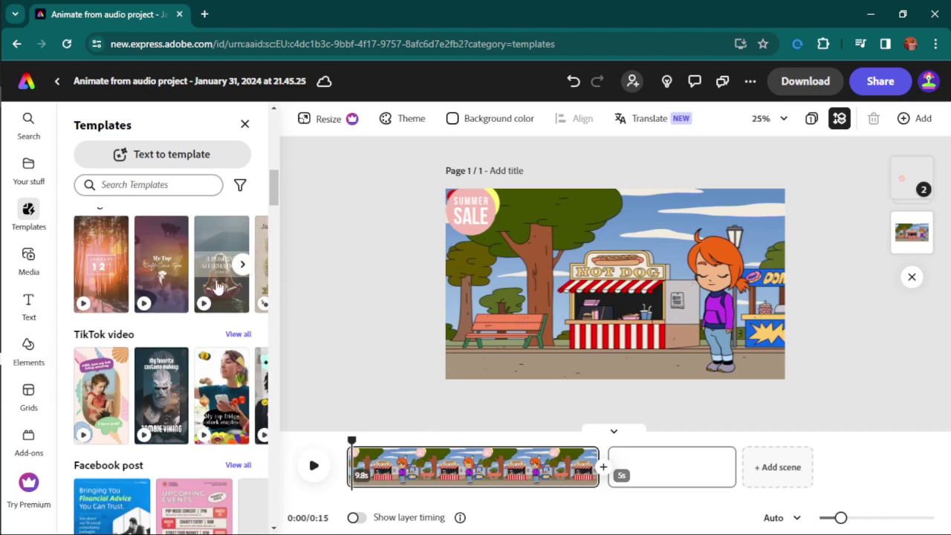
pyautogui.scroll(-3, 101, 394)
pyautogui.click(28, 257)
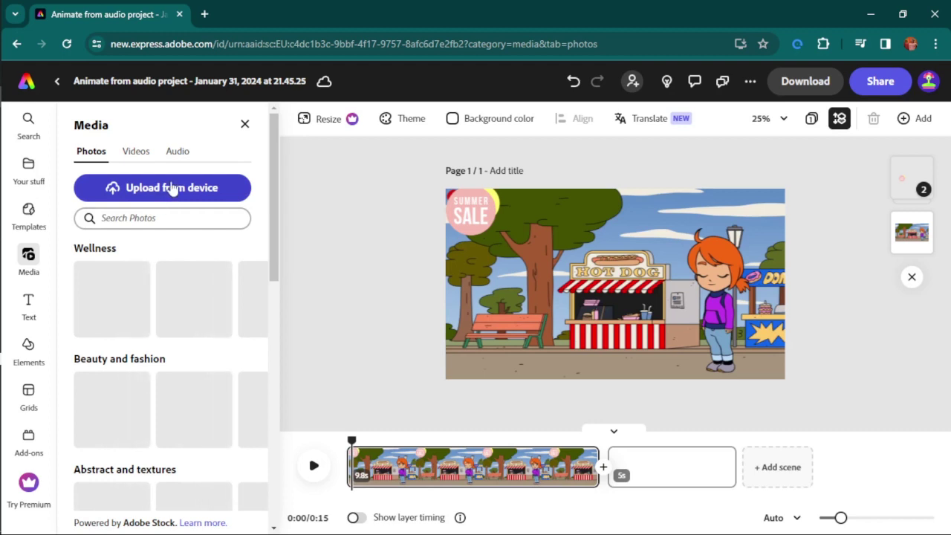
# - Scroll through the Media panel's stock Audio tracks, then switch to the Grids layout library
pyautogui.click(178, 153)
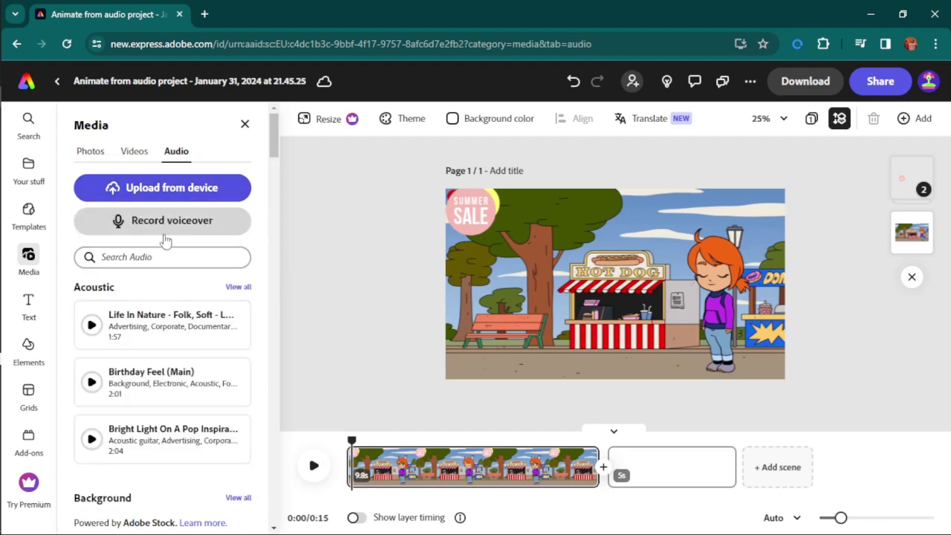
pyautogui.scroll(-2, 115, 327)
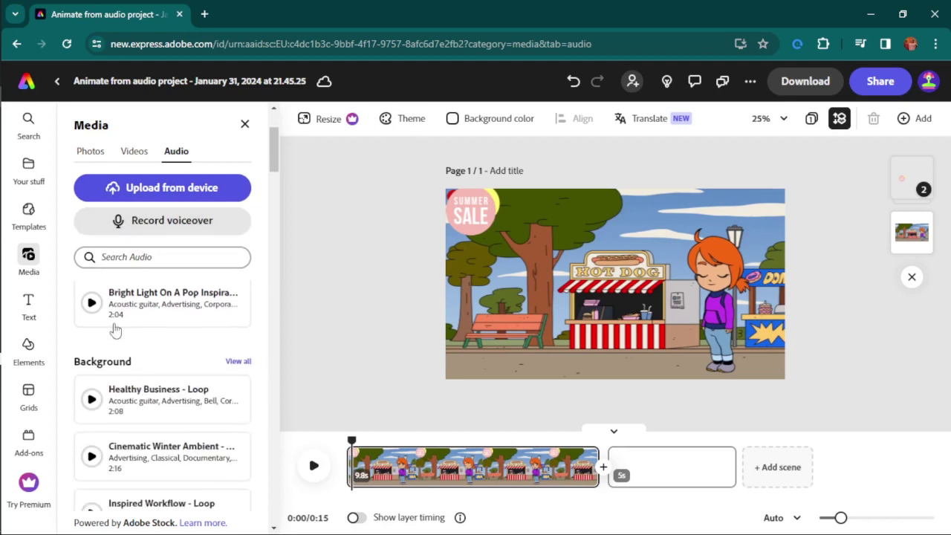
pyautogui.scroll(-3, 187, 320)
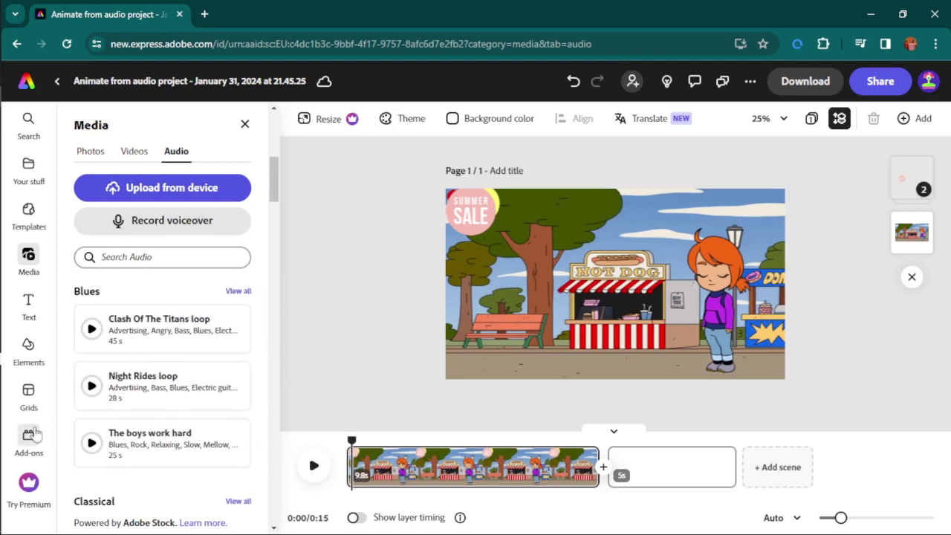
pyautogui.click(29, 405)
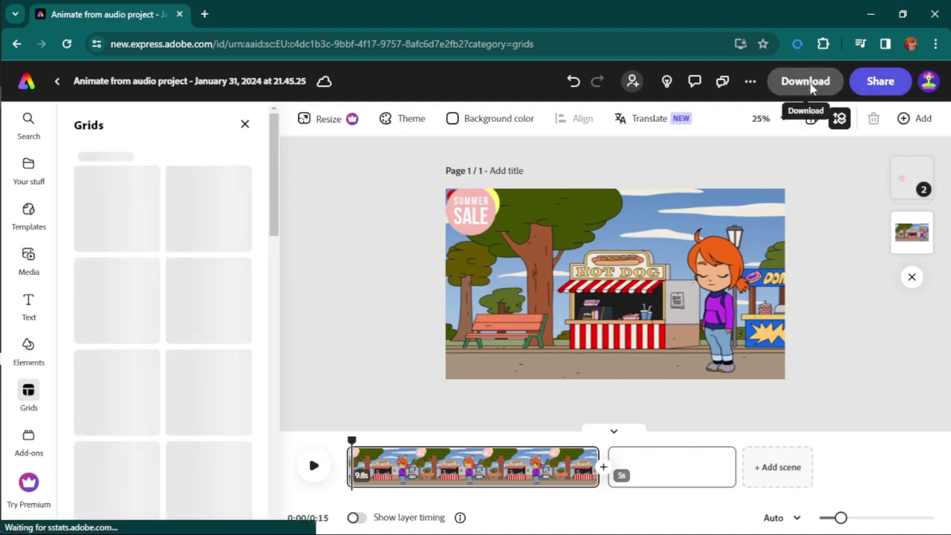
# - Download the video with 1080p resolution and MP4 file format
pyautogui.click(811, 85)
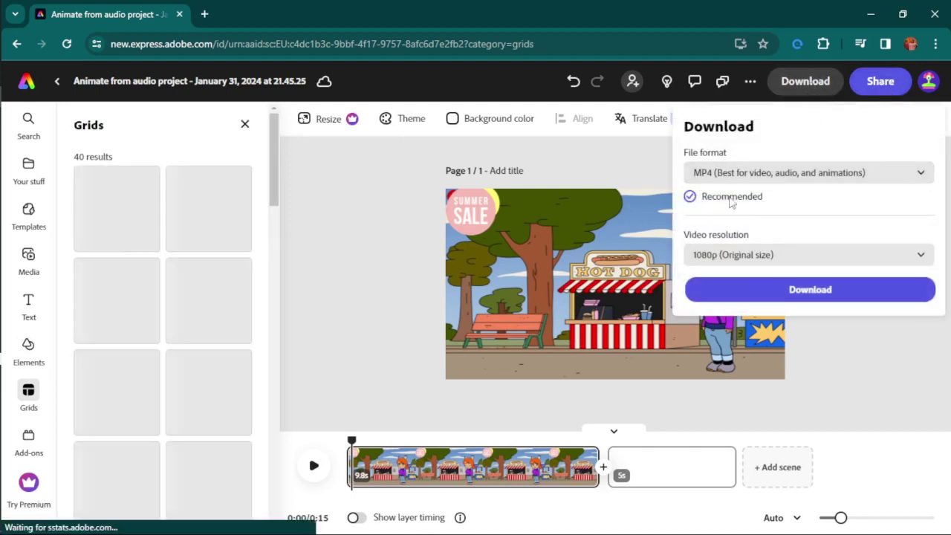
pyautogui.click(720, 261)
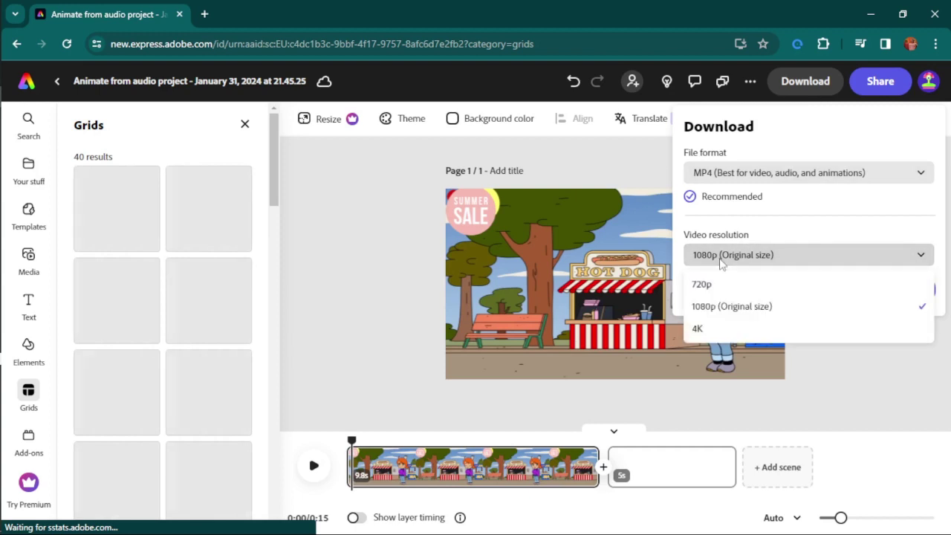
pyautogui.click(724, 257)
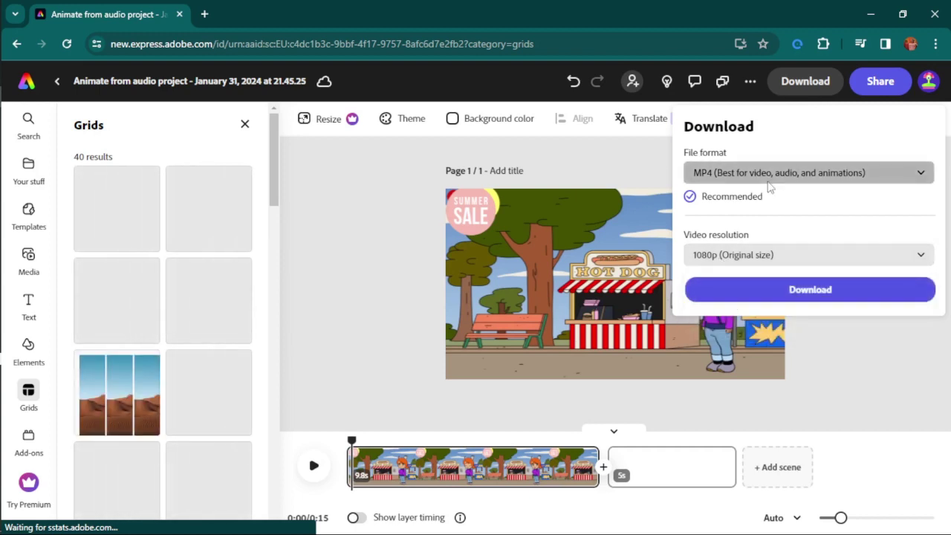
pyautogui.click(770, 179)
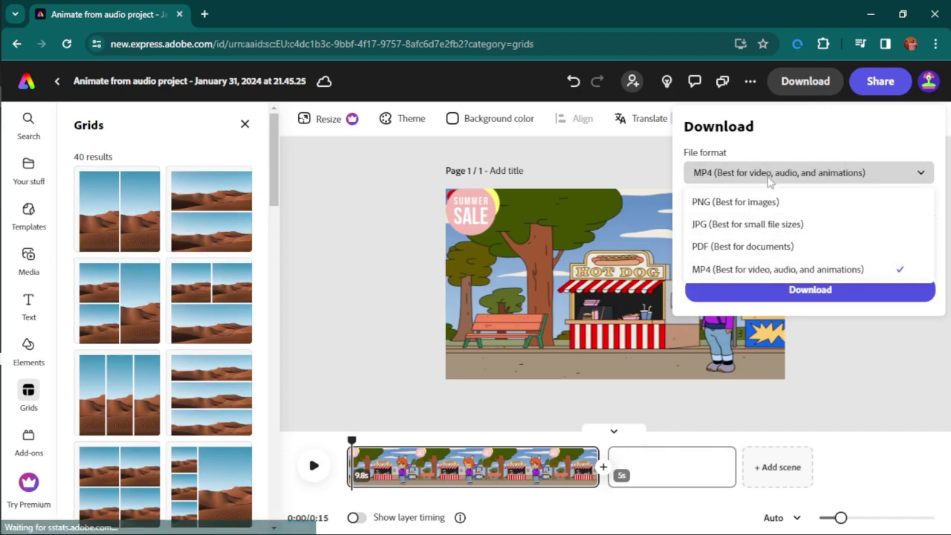
pyautogui.click(826, 269)
pyautogui.click(777, 294)
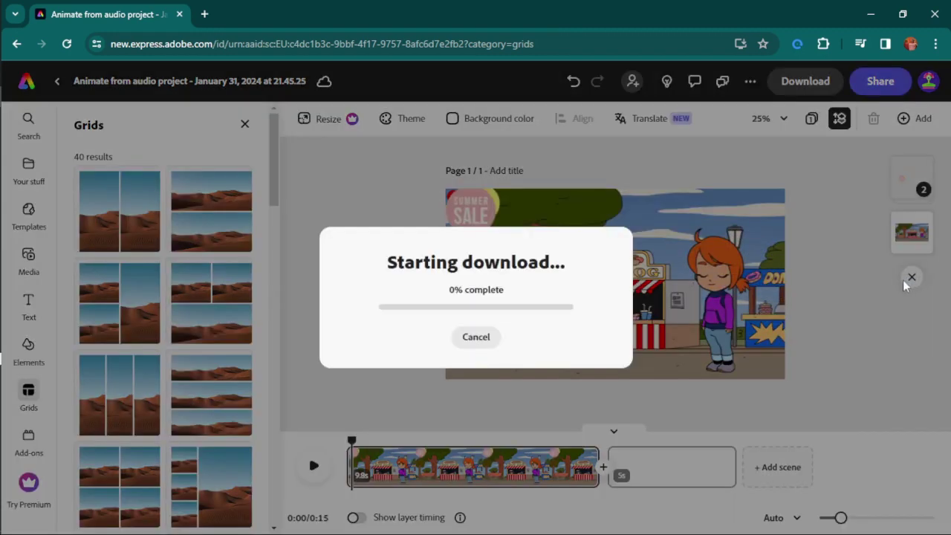